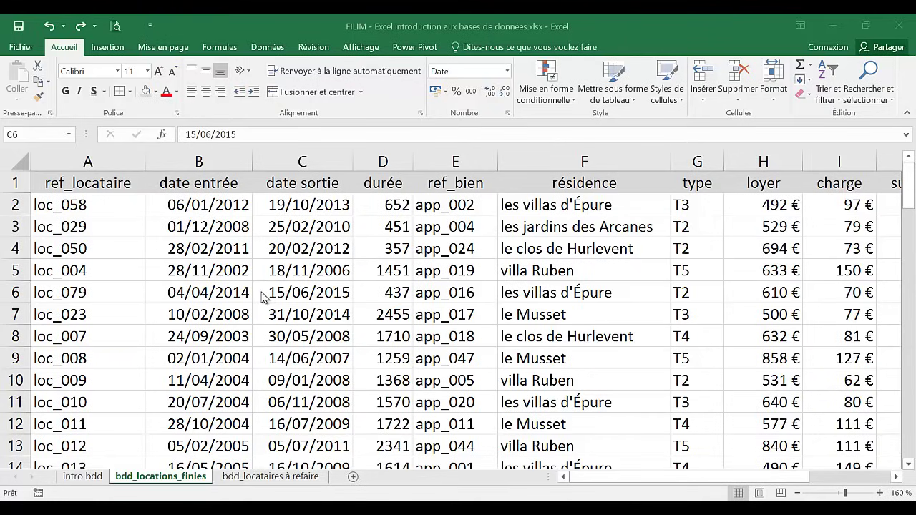
Inspect the entry date 04/04/2014 and the exit date in row 6
{"action": "left_click", "coordinate": [265, 298]}
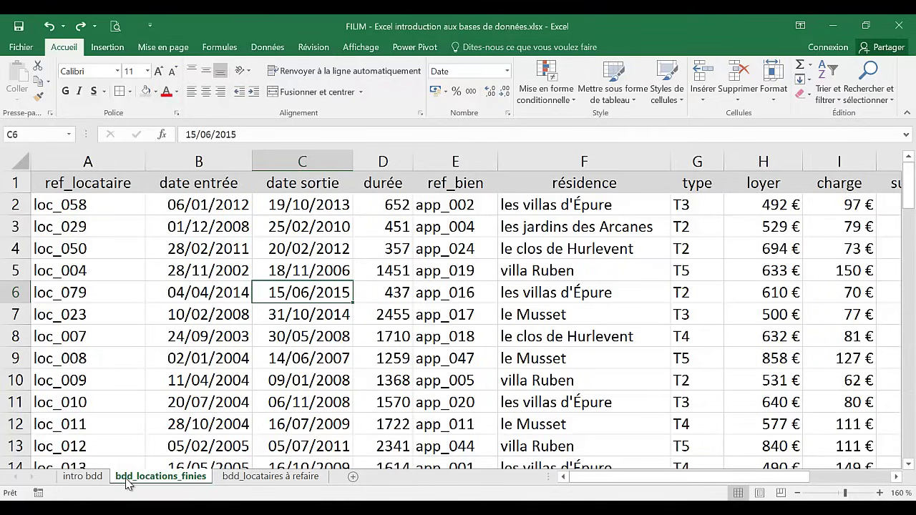
{"action": "left_click", "coordinate": [204, 294]}
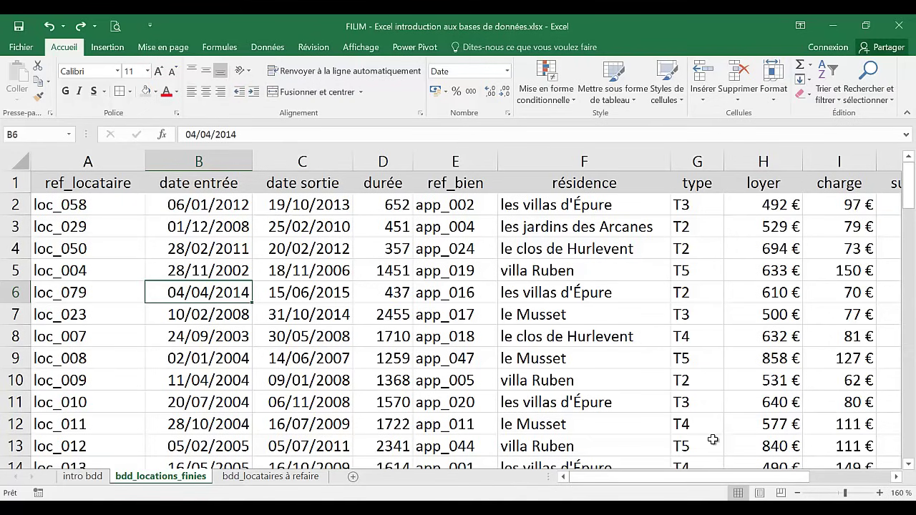
{"action": "mouse_move", "coordinate": [704, 477]}
{"action": "left_mouse_down"}
{"action": "mouse_move", "coordinate": [835, 481]}
{"action": "mouse_move", "coordinate": [582, 477]}
{"action": "left_mouse_up"}
Review the first tenant's reference, entry date, exit date 19/10/2013 and the =C2-B2 duration formula
{"action": "left_click", "coordinate": [123, 179]}
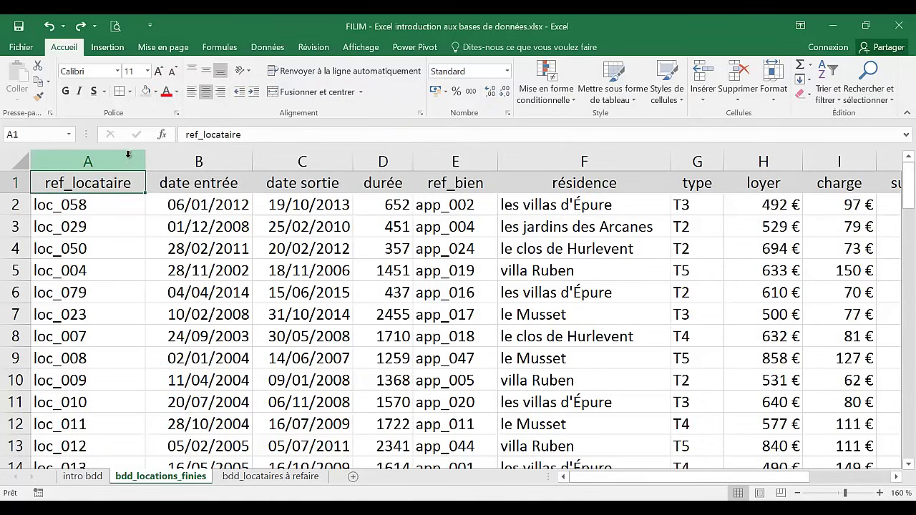
{"action": "left_click", "coordinate": [111, 248]}
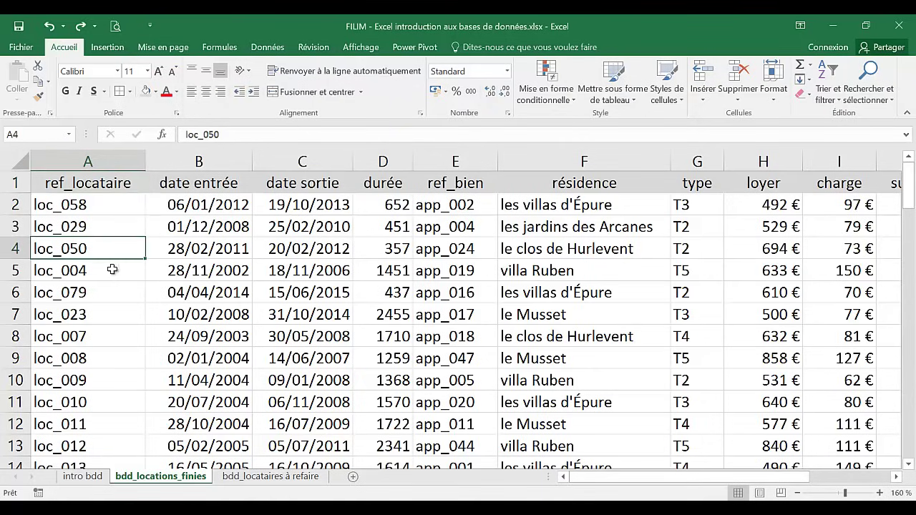
{"action": "left_click", "coordinate": [221, 181]}
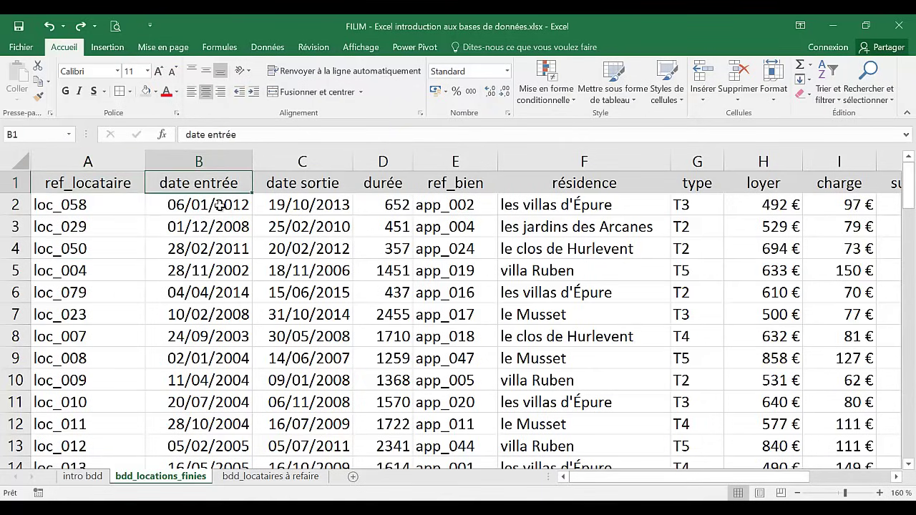
{"action": "left_click", "coordinate": [220, 206]}
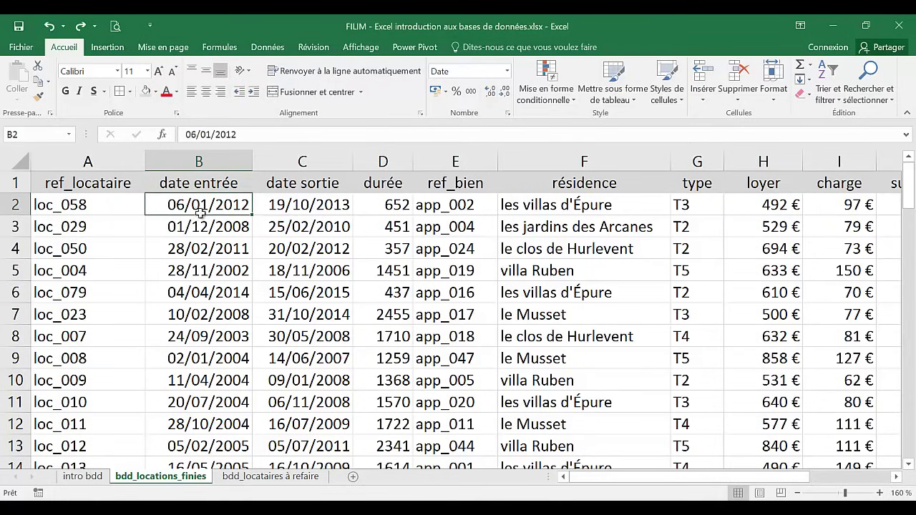
{"action": "left_click", "coordinate": [319, 206]}
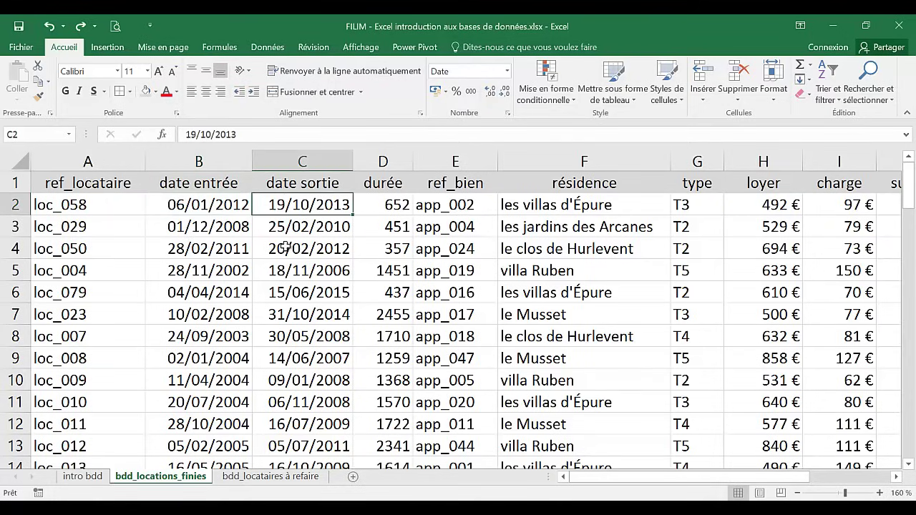
{"action": "left_click", "coordinate": [385, 204]}
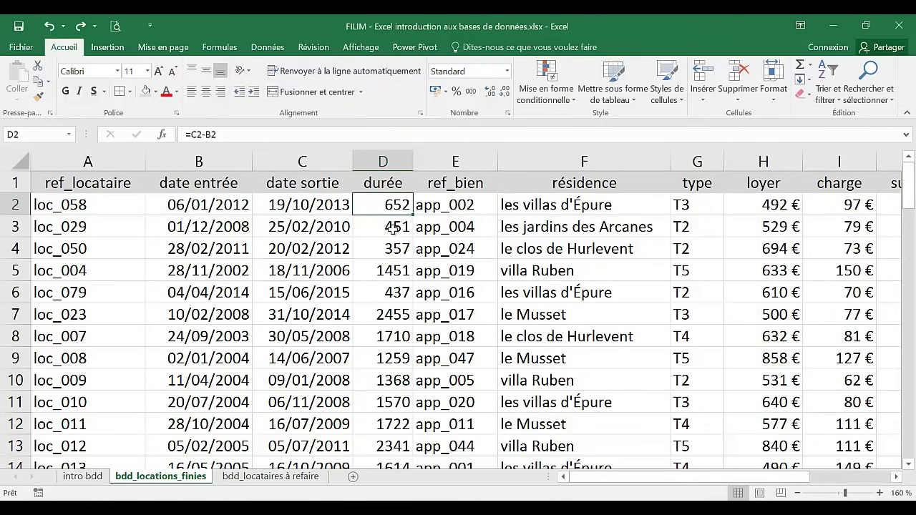
Inspect the first apartment's details: app_002, les villas d'Épure, type T3, rent and charge 97
{"action": "left_click", "coordinate": [431, 210]}
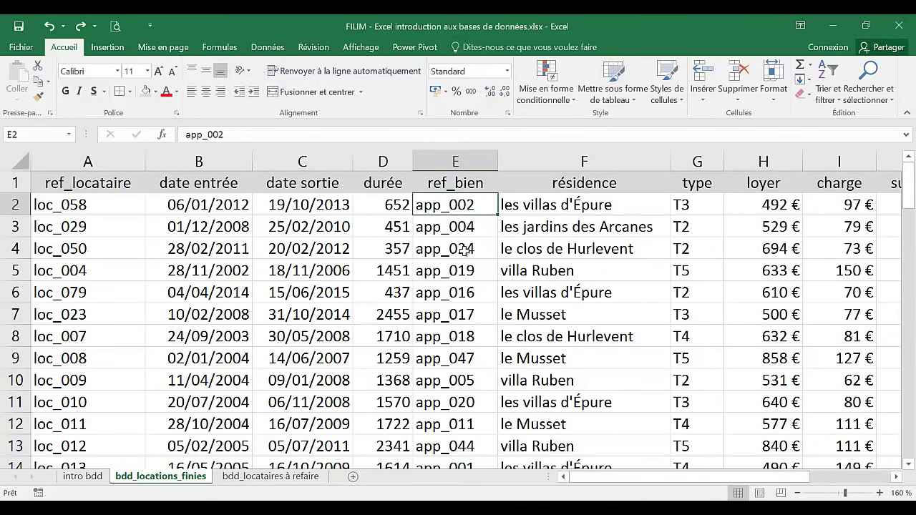
{"action": "left_click", "coordinate": [581, 213]}
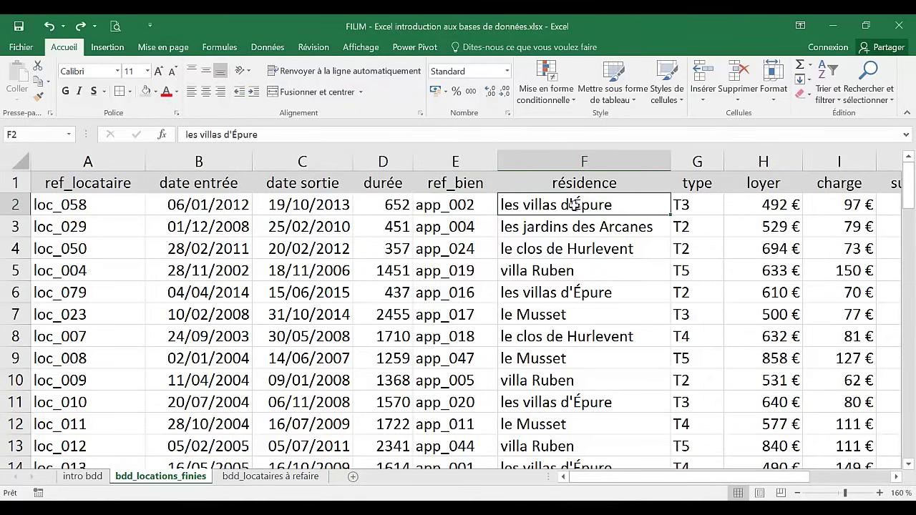
{"action": "left_click", "coordinate": [715, 212]}
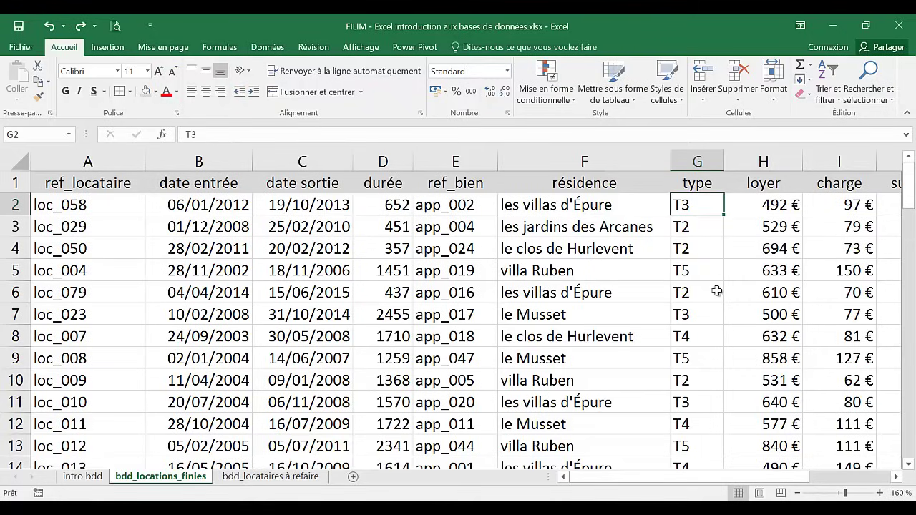
{"action": "left_click", "coordinate": [773, 200]}
{"action": "left_click", "coordinate": [837, 204]}
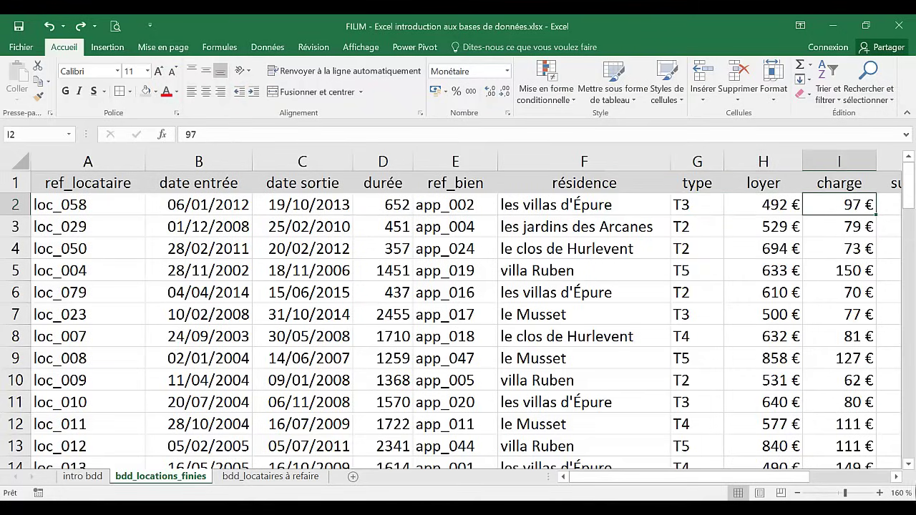
Look over the right-hand columns: surface 54, parking space count and box count
{"action": "scroll", "coordinate": [896, 476], "scroll_direction": "right", "scroll_amount": 4}
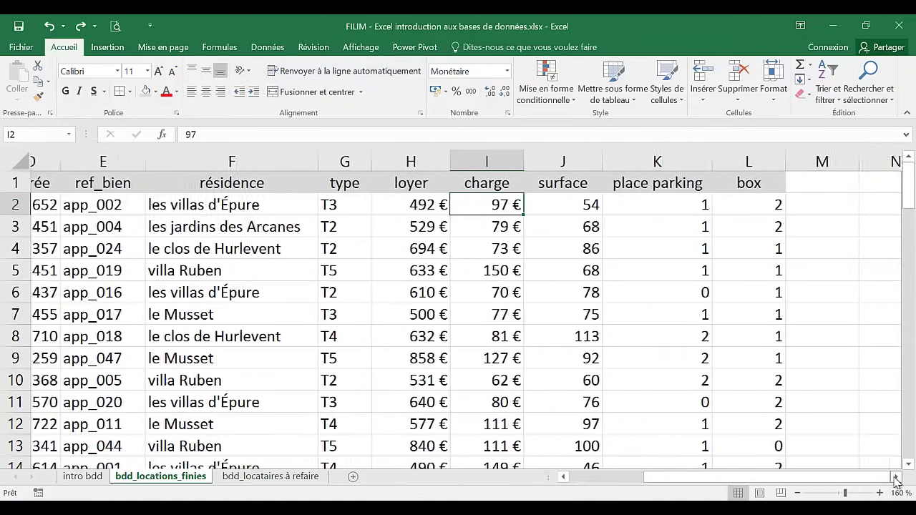
{"action": "key", "text": "Right"}
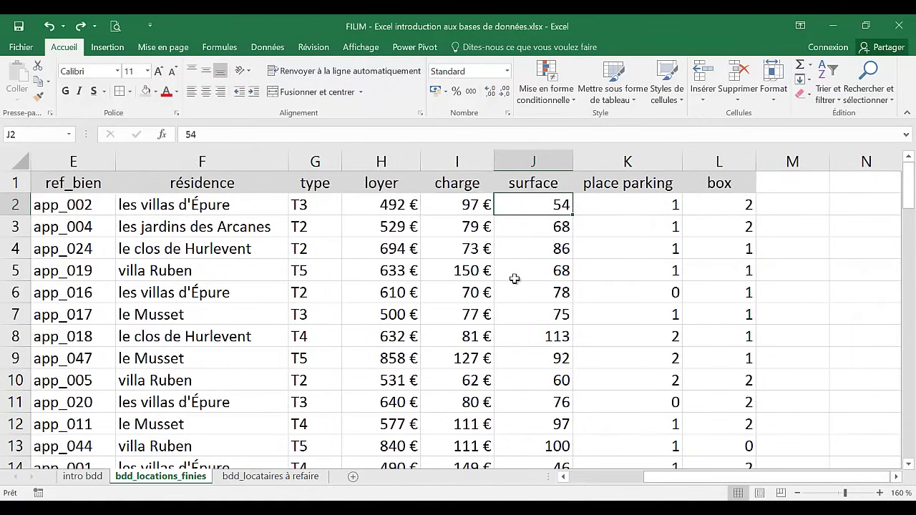
{"action": "left_click", "coordinate": [612, 207]}
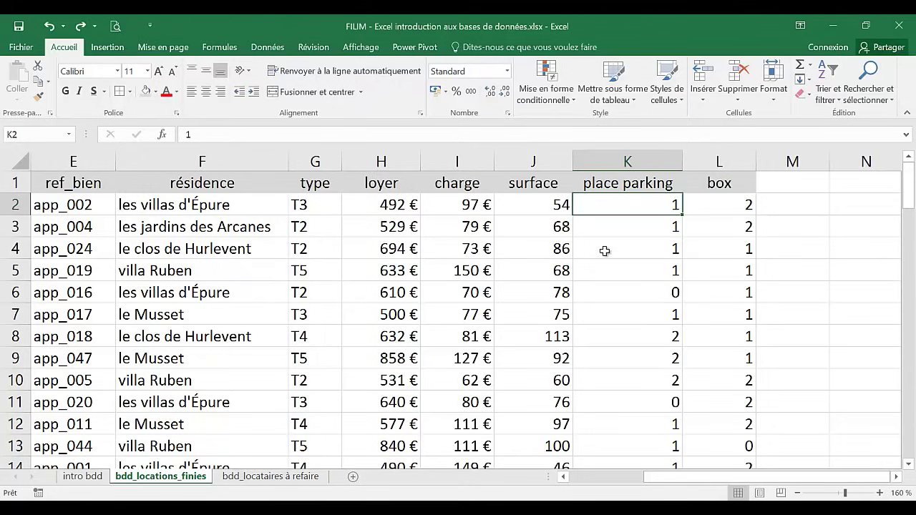
{"action": "left_click", "coordinate": [709, 203]}
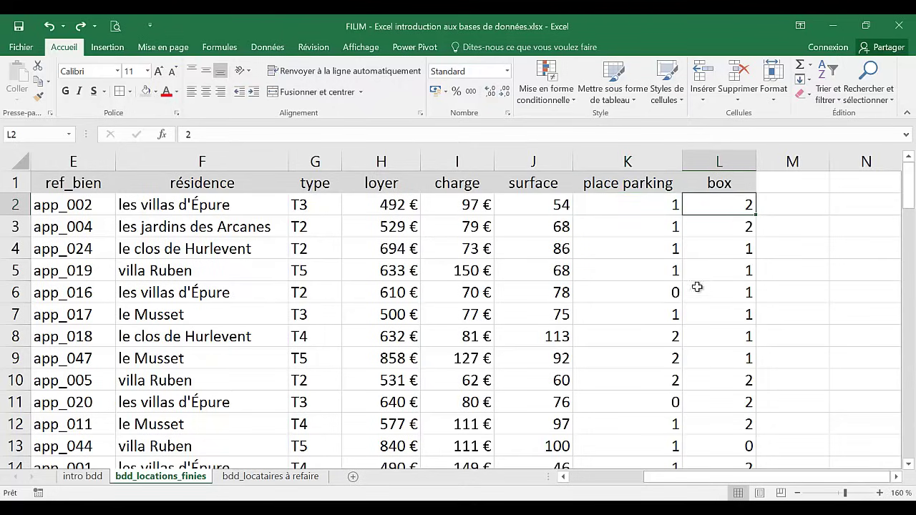
{"action": "left_click_drag", "start_coordinate": [816, 481], "coordinate": [693, 480]}
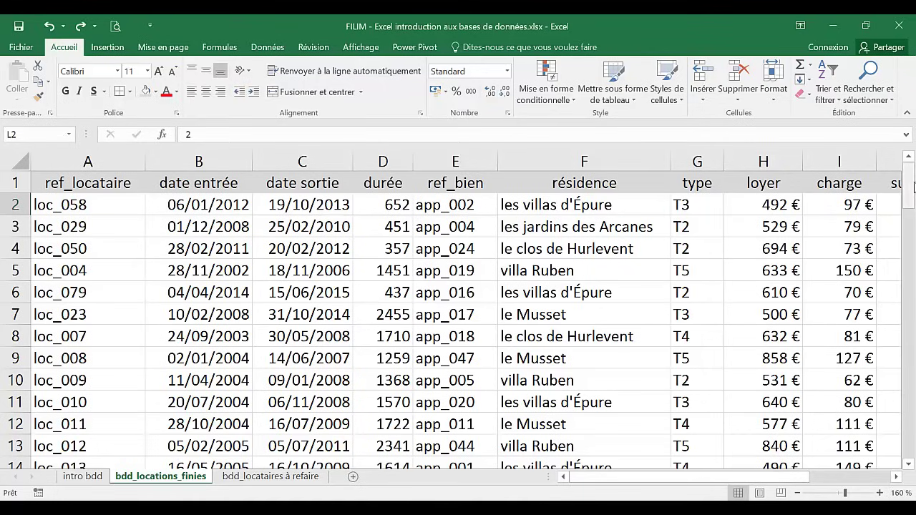
Check the first empty row below the table, then recheck the =C2-B2 duration formula
{"action": "left_click_drag", "start_coordinate": [908, 188], "coordinate": [909, 440]}
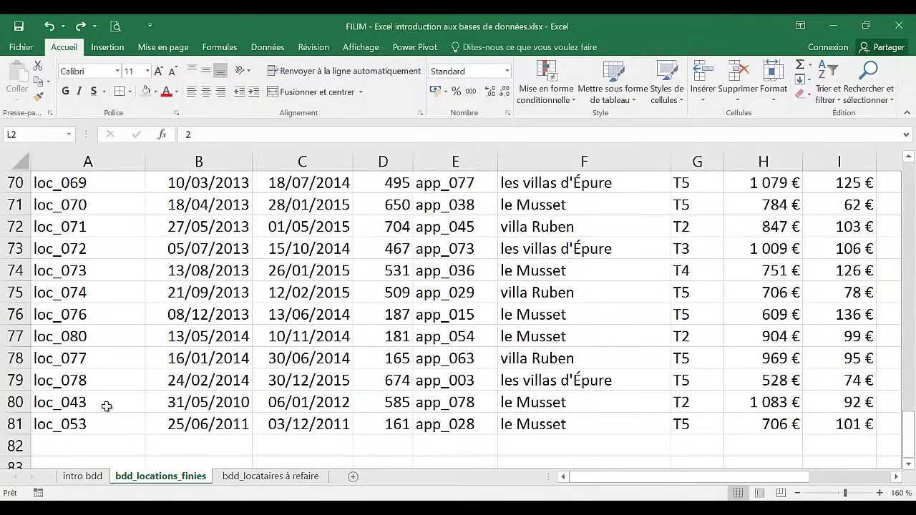
{"action": "scroll", "coordinate": [104, 405], "scroll_direction": "down", "scroll_amount": 1}
{"action": "left_click", "coordinate": [102, 378]}
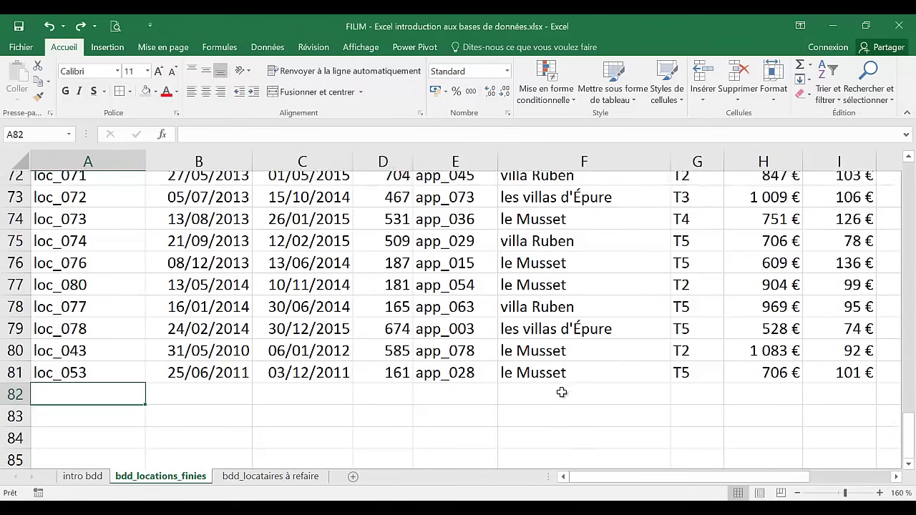
{"action": "scroll", "coordinate": [687, 401], "scroll_direction": "up", "scroll_amount": 11}
{"action": "scroll", "coordinate": [551, 395], "scroll_direction": "up", "scroll_amount": 12}
{"action": "scroll", "coordinate": [550, 377], "scroll_direction": "up", "scroll_amount": 1}
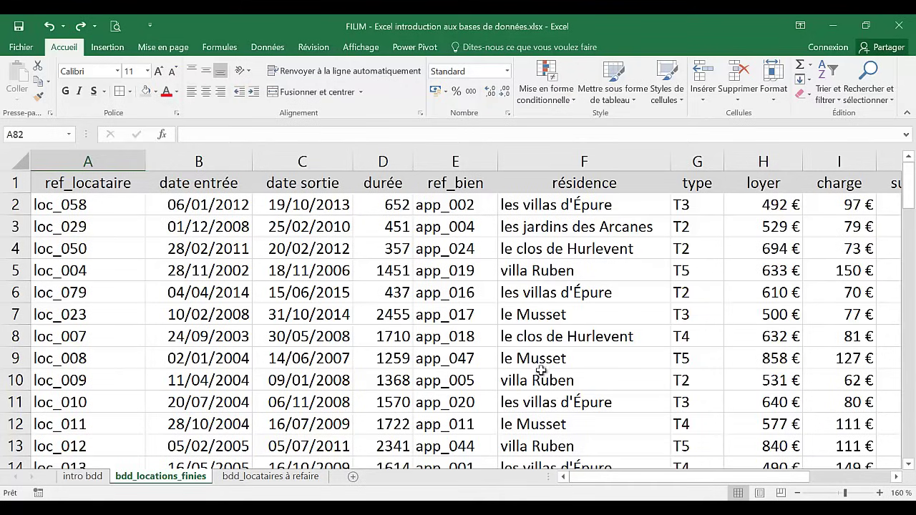
{"action": "left_click", "coordinate": [379, 204]}
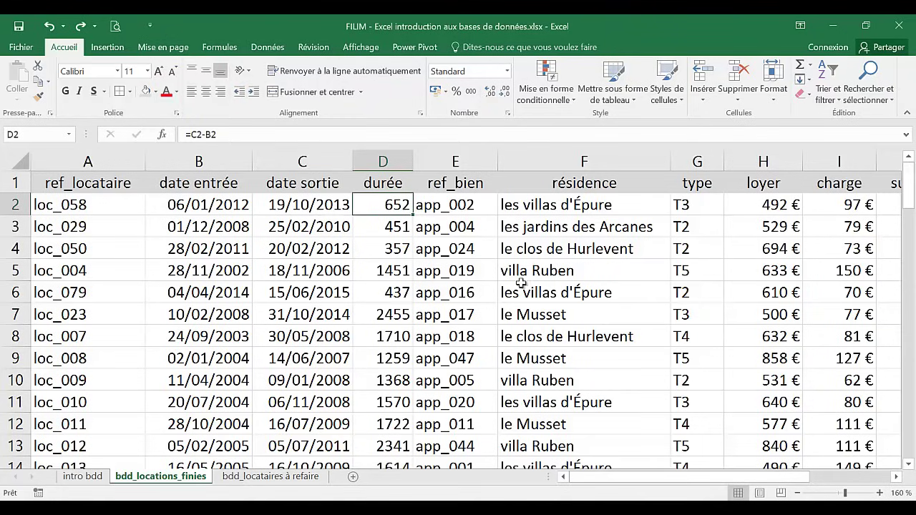
Inspect property reference app_019, apartment type T2 in row 3 and the row 6 residence
{"action": "left_click", "coordinate": [482, 271]}
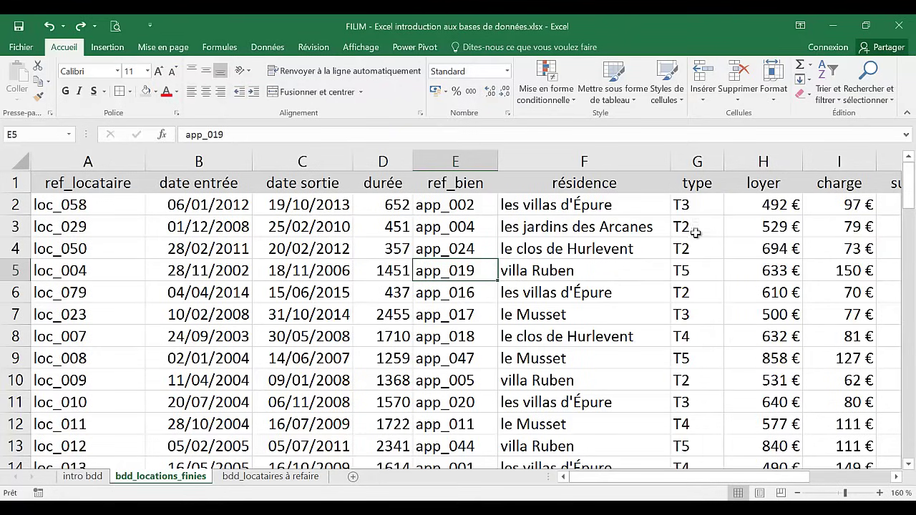
{"action": "left_click", "coordinate": [704, 226]}
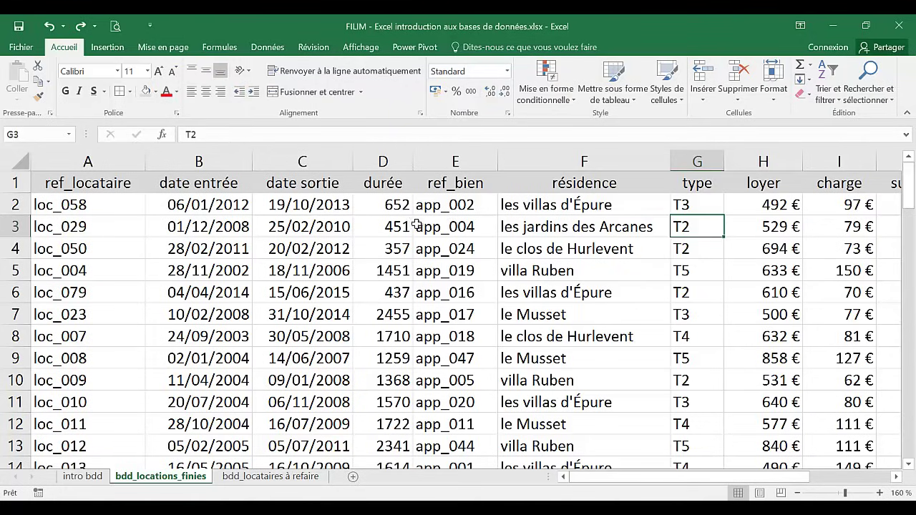
{"action": "left_click", "coordinate": [599, 294]}
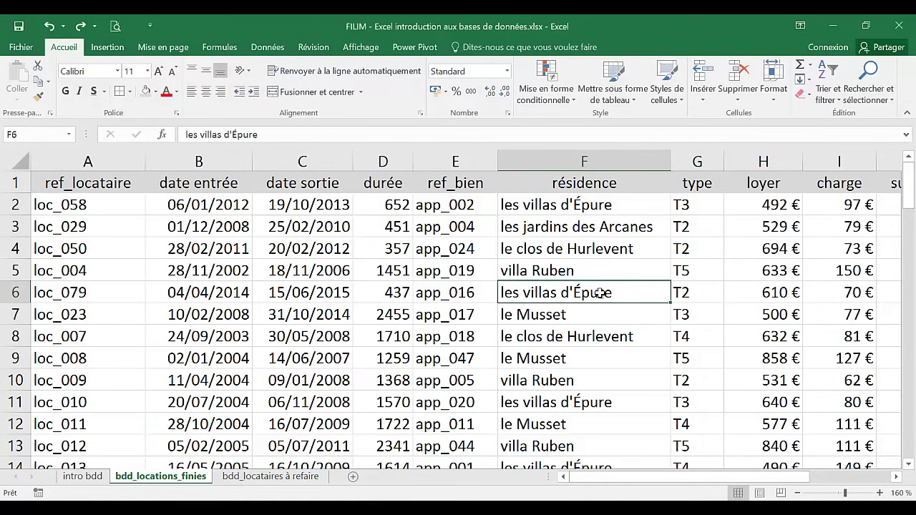
{"action": "left_click_drag", "start_coordinate": [731, 477], "coordinate": [805, 478]}
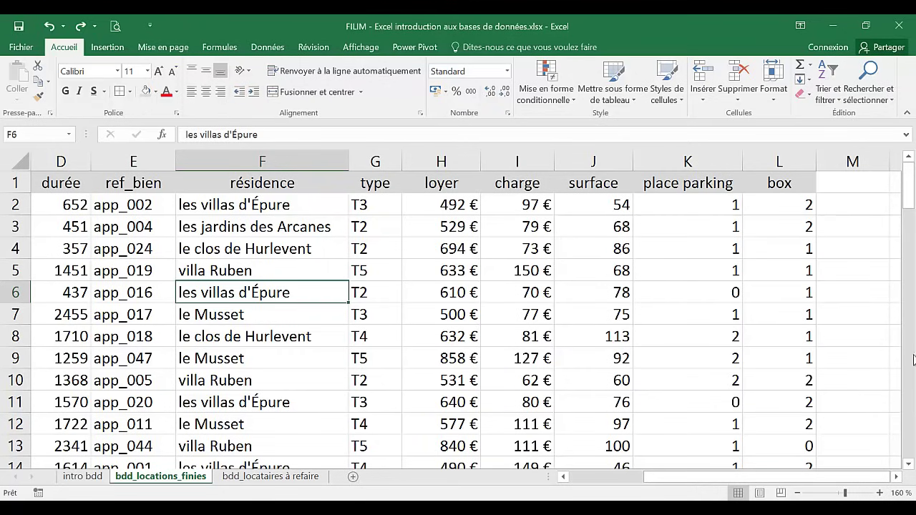
{"action": "left_click_drag", "start_coordinate": [792, 482], "coordinate": [716, 482]}
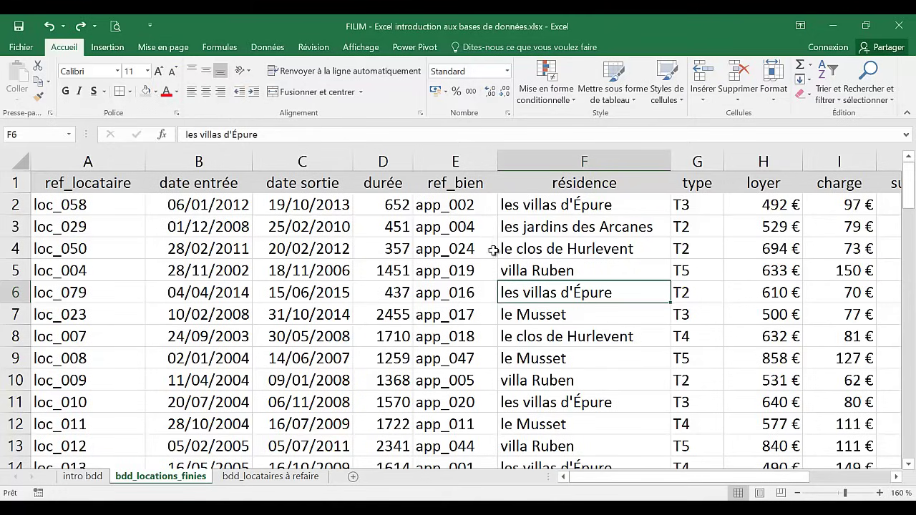
Compare residence names such as les jardins des Arcanes, then view the intro bdd sheet
{"action": "left_click", "coordinate": [622, 206]}
{"action": "left_click", "coordinate": [600, 233]}
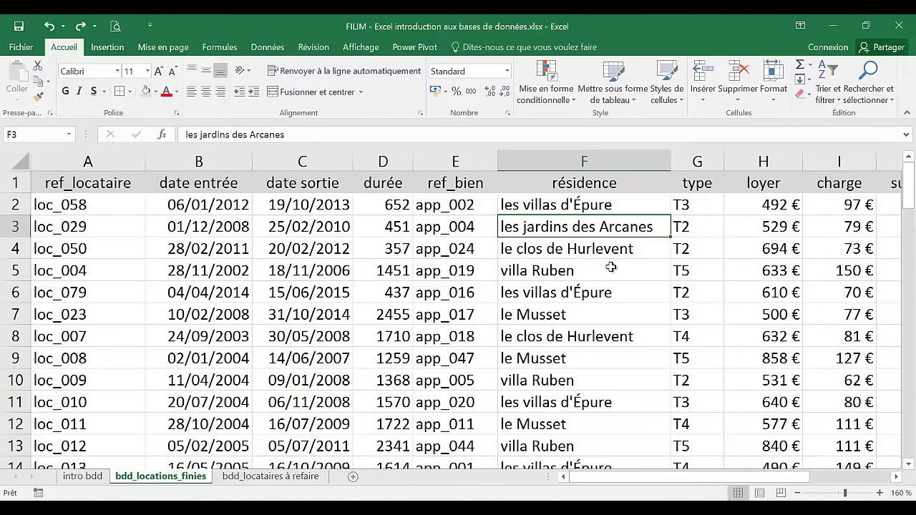
{"action": "mouse_move", "coordinate": [707, 479]}
{"action": "left_mouse_down"}
{"action": "mouse_move", "coordinate": [759, 487]}
{"action": "mouse_move", "coordinate": [699, 482]}
{"action": "left_mouse_up"}
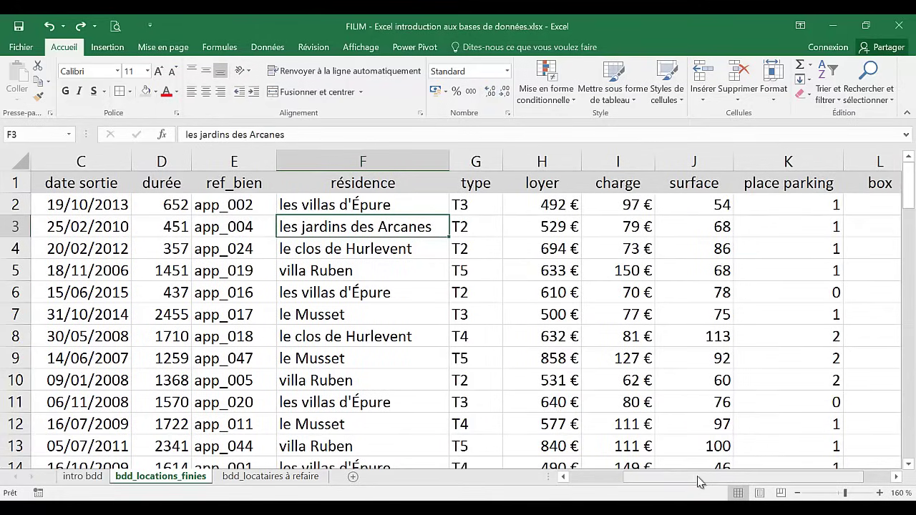
{"action": "left_click", "coordinate": [700, 482]}
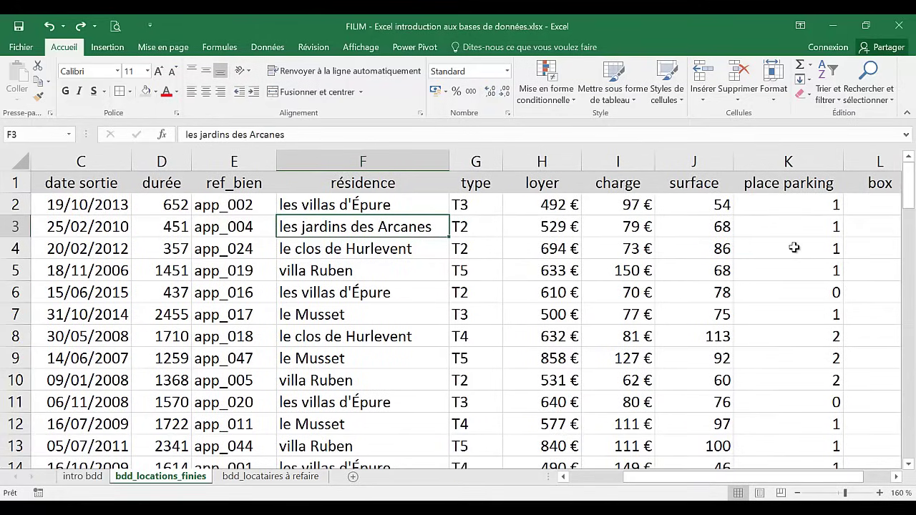
{"action": "left_click_drag", "start_coordinate": [731, 486], "coordinate": [674, 486]}
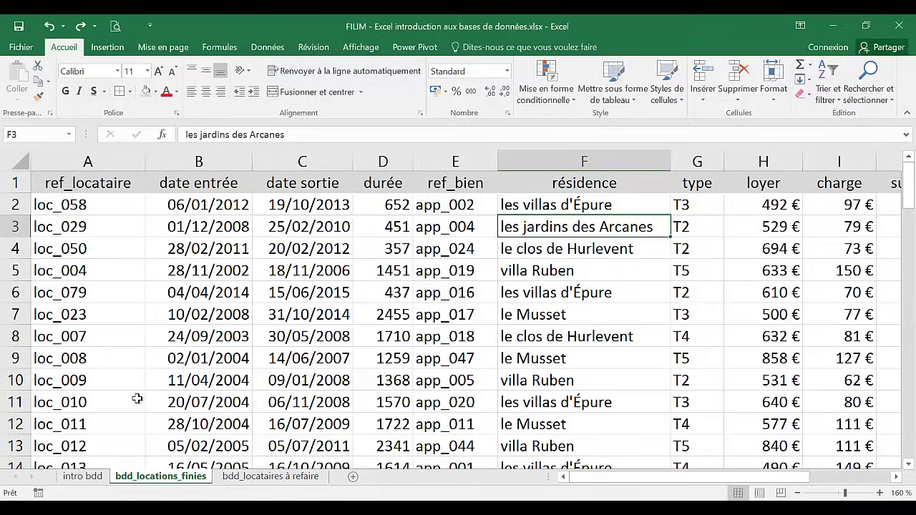
{"action": "left_click", "coordinate": [83, 485]}
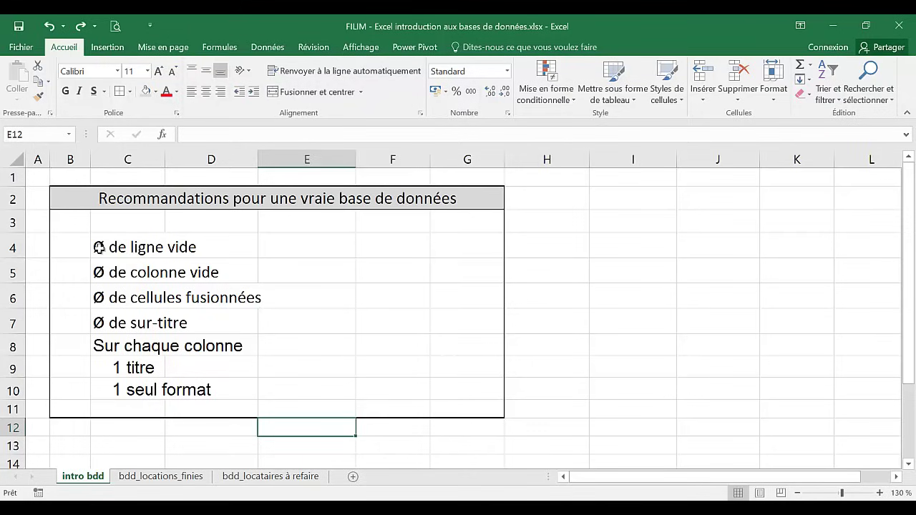
On bdd_locations_finies, insert a blank row 8 above loc_007
{"action": "left_click", "coordinate": [164, 476]}
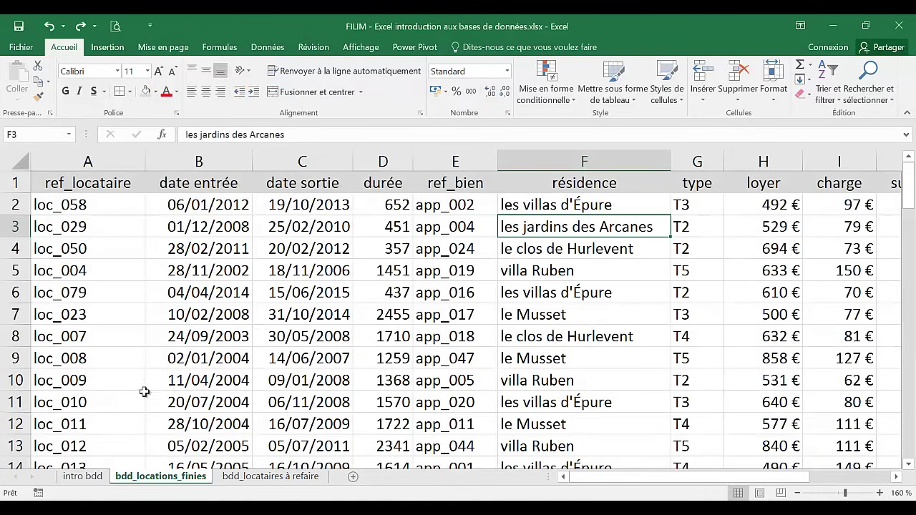
{"action": "left_click", "coordinate": [13, 336]}
{"action": "right_click", "coordinate": [13, 337]}
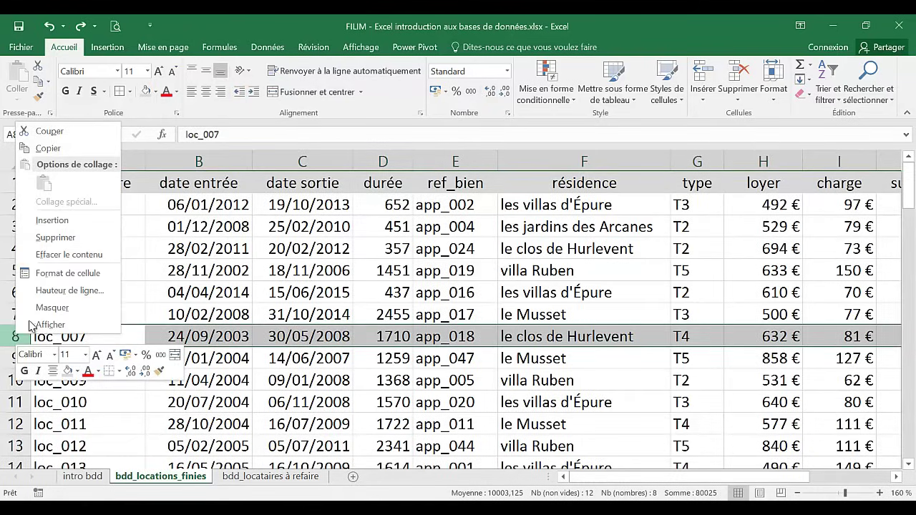
{"action": "left_click", "coordinate": [43, 222]}
{"action": "left_click", "coordinate": [318, 402]}
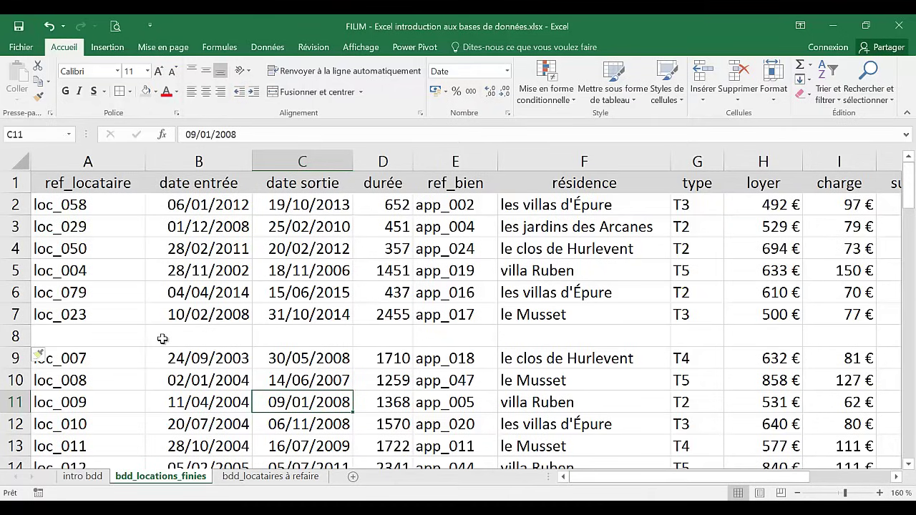
Select the upper block's data region with Ctrl+A to show it stops at row 7
{"action": "left_click", "coordinate": [304, 259]}
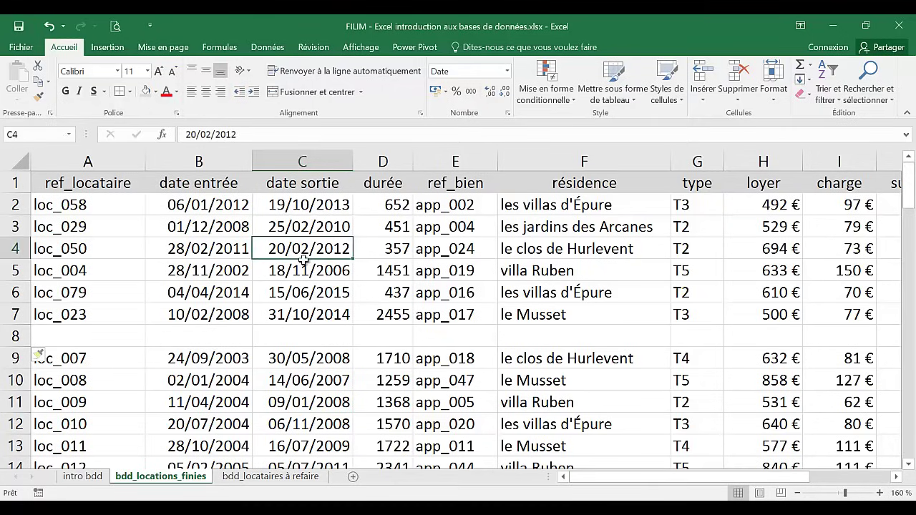
{"action": "key", "text": "ctrl+Home"}
{"action": "key", "text": "ctrl+a"}
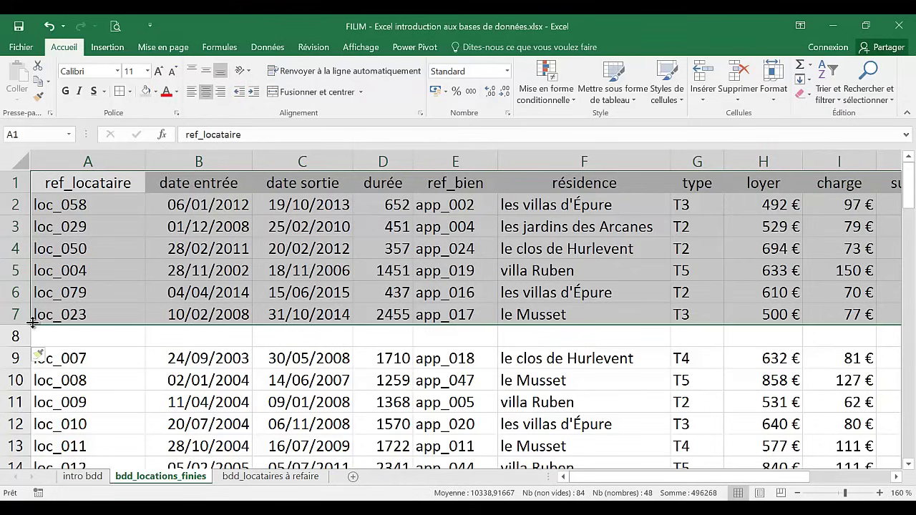
Select the lower block's region, then delete empty row 8 so loc_007 follows loc_023
{"action": "left_click", "coordinate": [335, 408]}
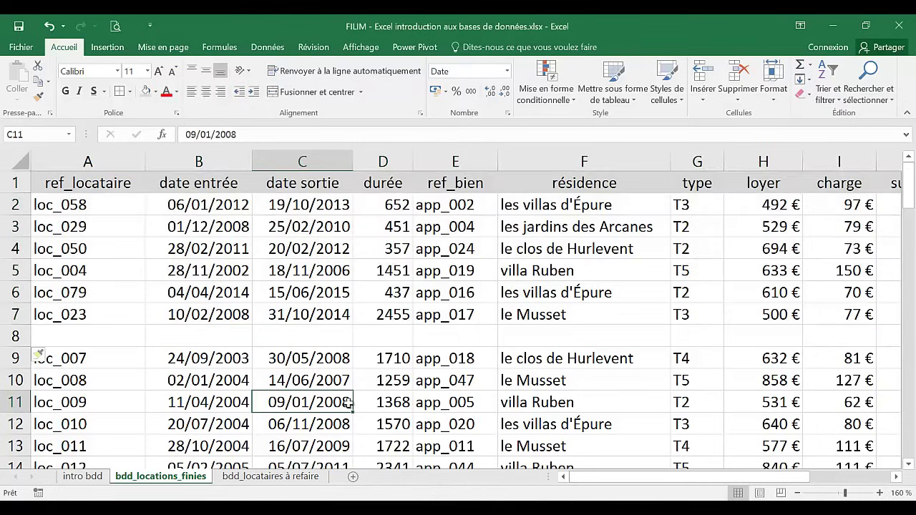
{"action": "key", "text": "ctrl+a"}
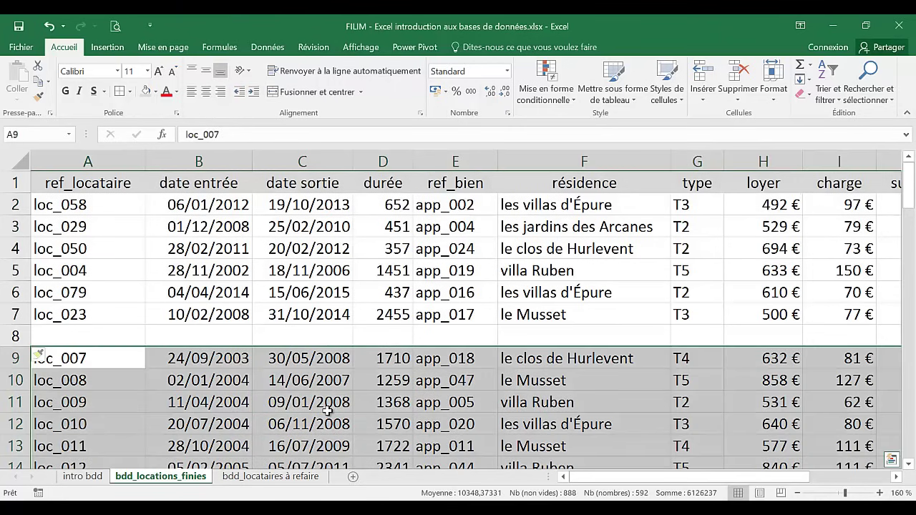
{"action": "left_click", "coordinate": [335, 377]}
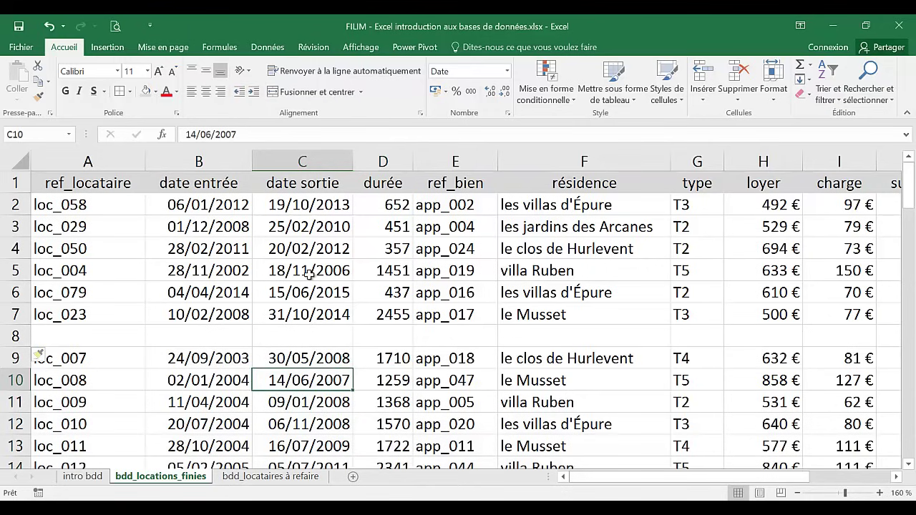
{"action": "right_click", "coordinate": [16, 336]}
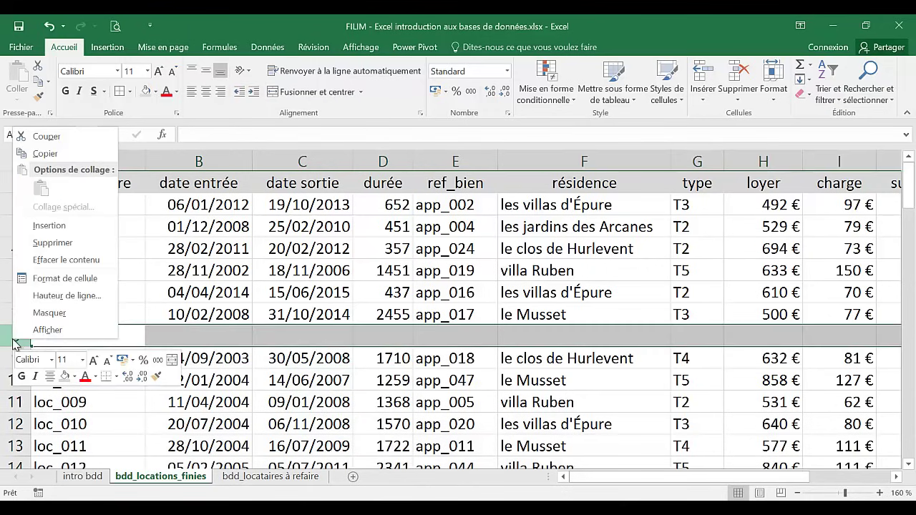
{"action": "left_click", "coordinate": [69, 245]}
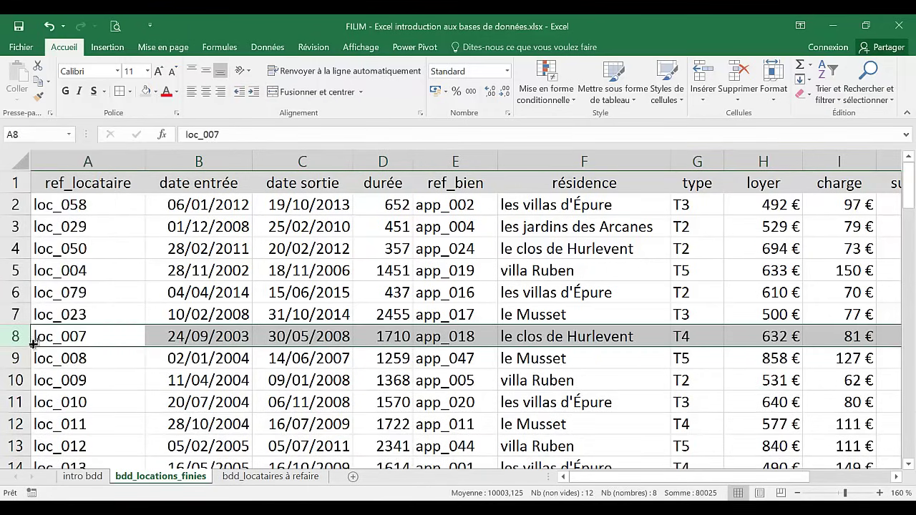
Restore the blank row 8 and enter loc_458 in cell A8
{"action": "key", "text": "ctrl+z"}
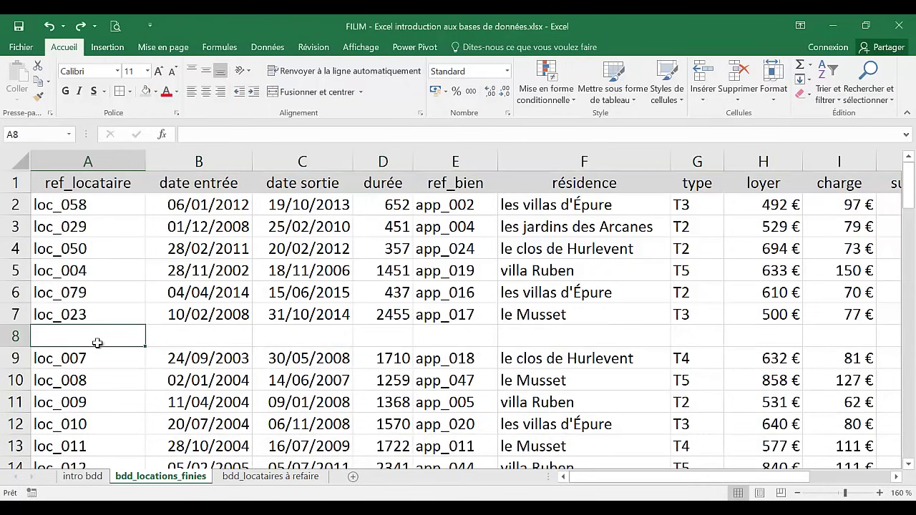
{"action": "type", "text": "loc"}
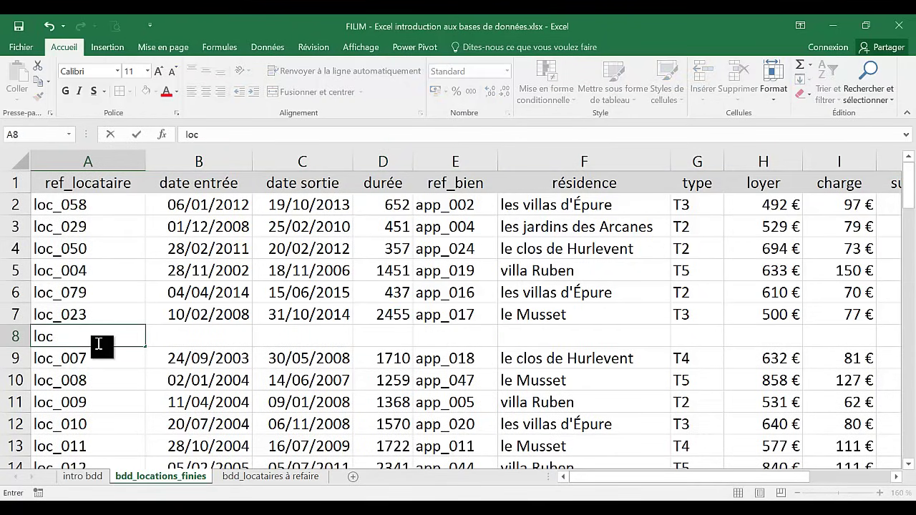
{"action": "type", "text": "_458"}
{"action": "key", "text": "Return"}
{"action": "left_click", "coordinate": [152, 387]}
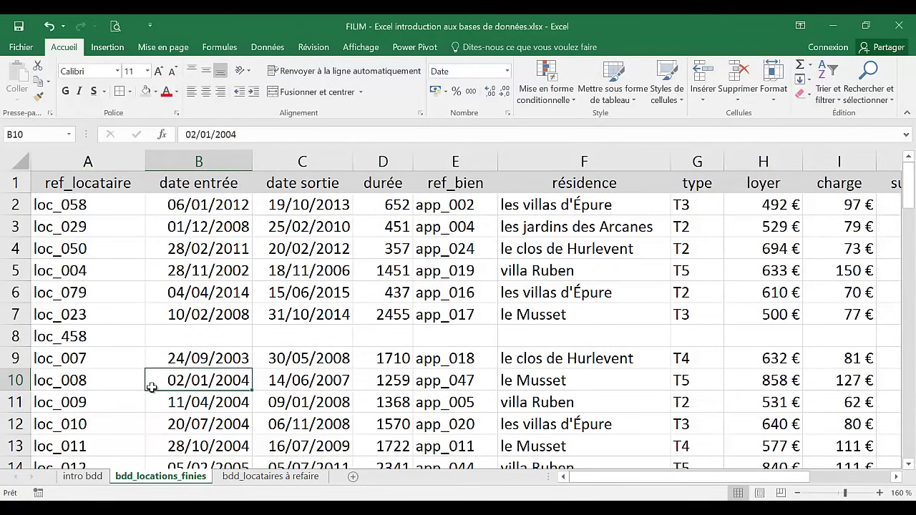
Check row 8's empty date cells B8:C8 and the duration formula in D10
{"action": "left_click", "coordinate": [20, 339]}
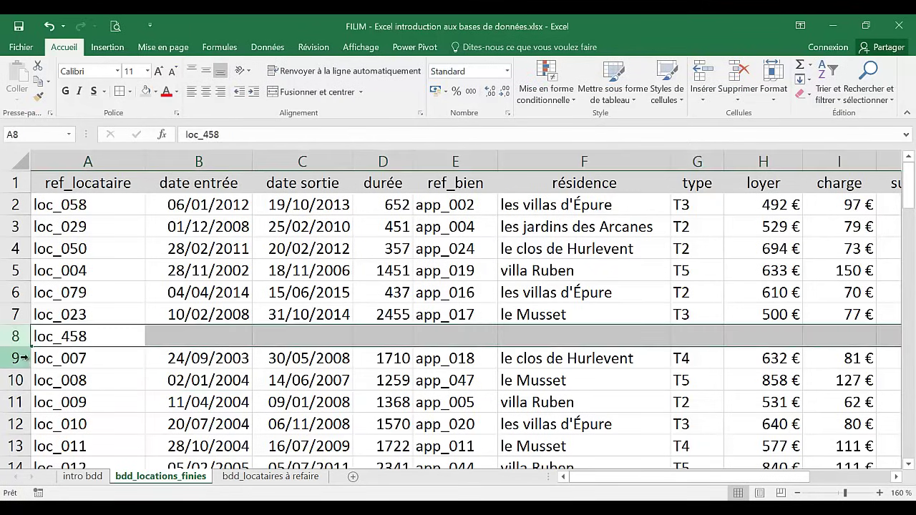
{"action": "left_click", "coordinate": [189, 379]}
{"action": "left_click_drag", "start_coordinate": [188, 336], "coordinate": [351, 337]}
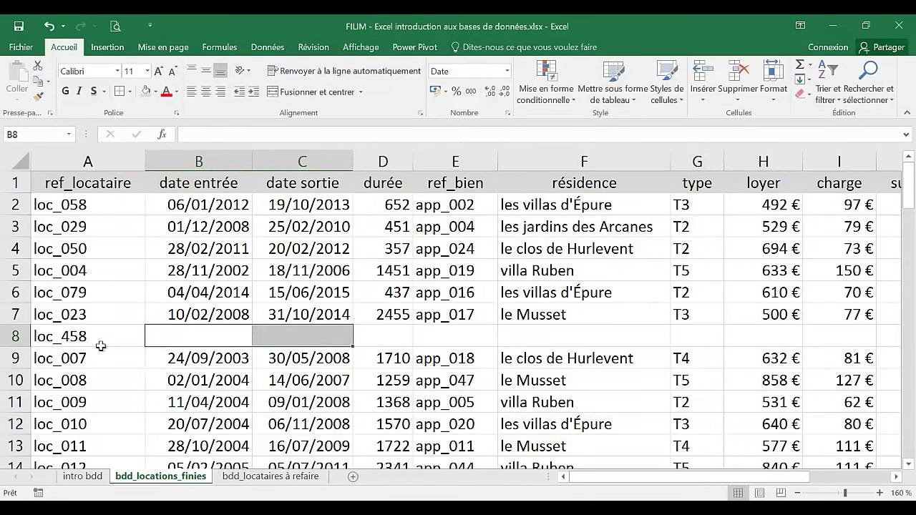
{"action": "left_click", "coordinate": [200, 385]}
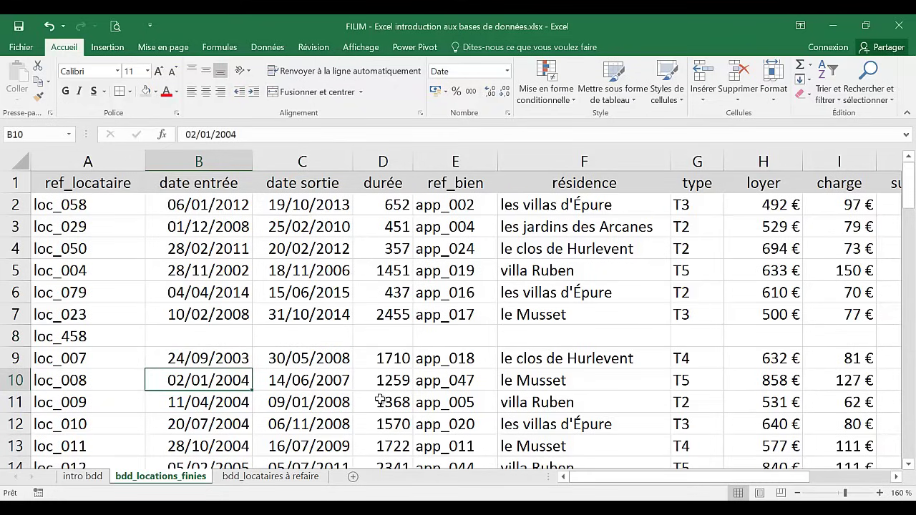
{"action": "left_click", "coordinate": [401, 387]}
Delete row 8 holding loc_458 and return to the intro bdd sheet
{"action": "key", "text": "ctrl+a"}
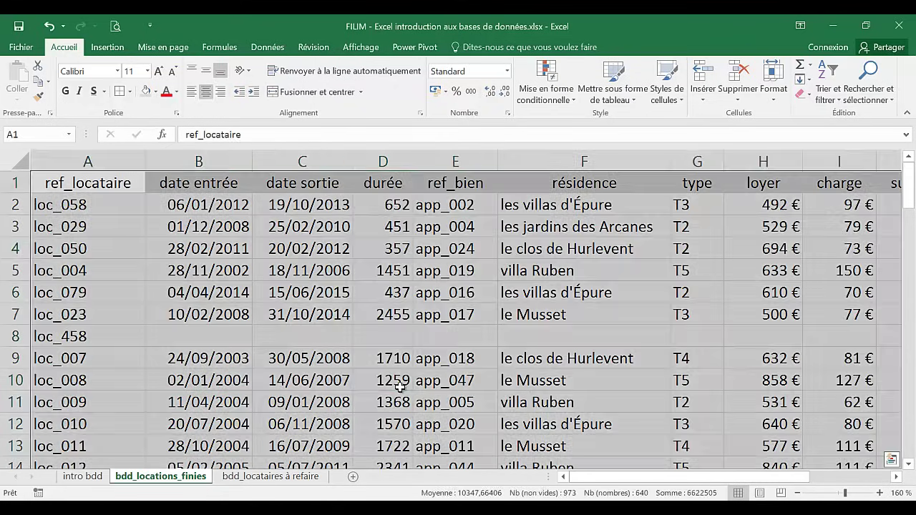
{"action": "left_click", "coordinate": [345, 395]}
{"action": "right_click", "coordinate": [16, 336]}
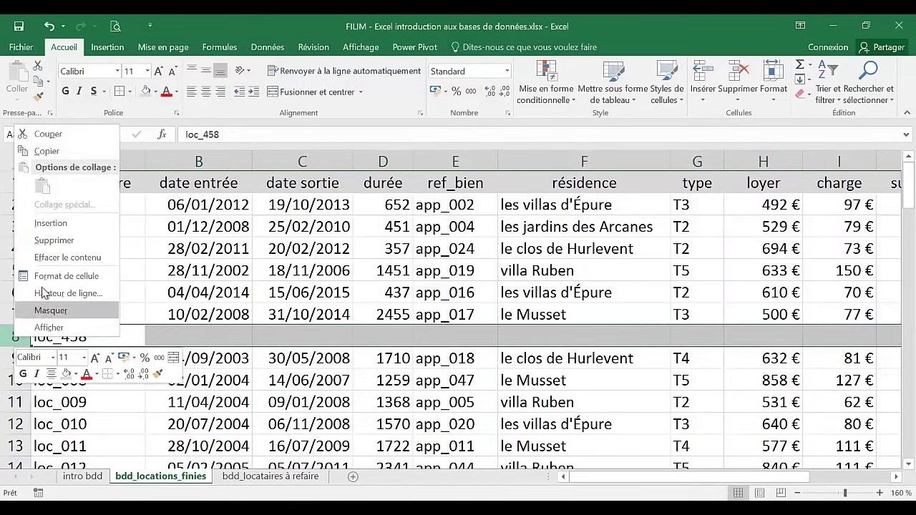
{"action": "left_click", "coordinate": [53, 241]}
{"action": "left_click", "coordinate": [82, 476]}
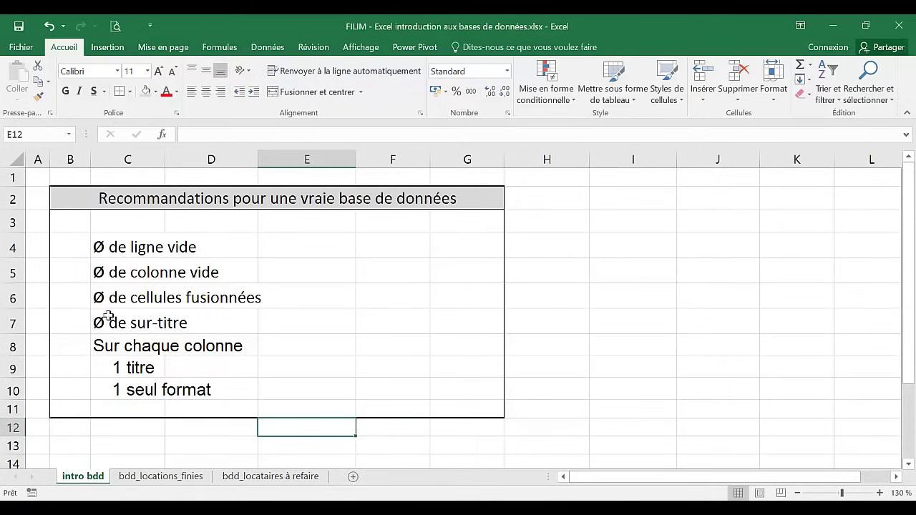
Insert a new column C before date sortie titled 'civilité loc'
{"action": "left_click", "coordinate": [161, 476]}
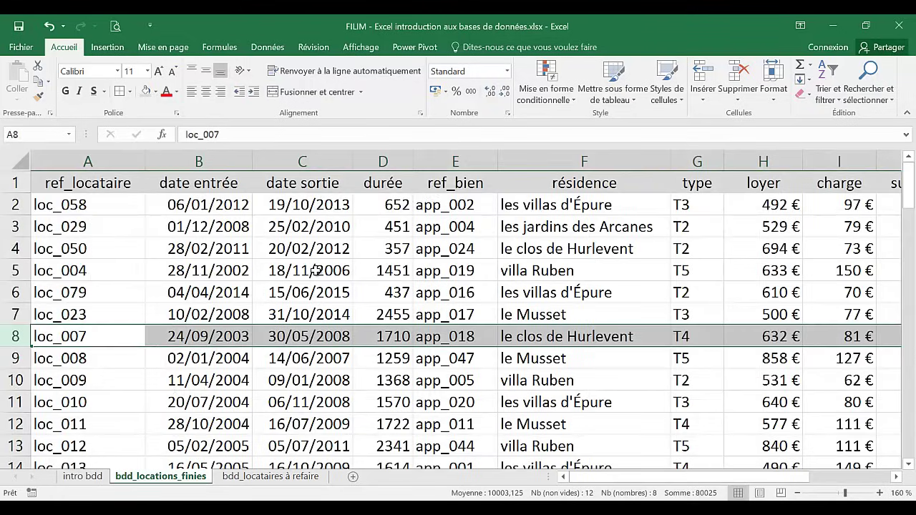
{"action": "right_click", "coordinate": [327, 152]}
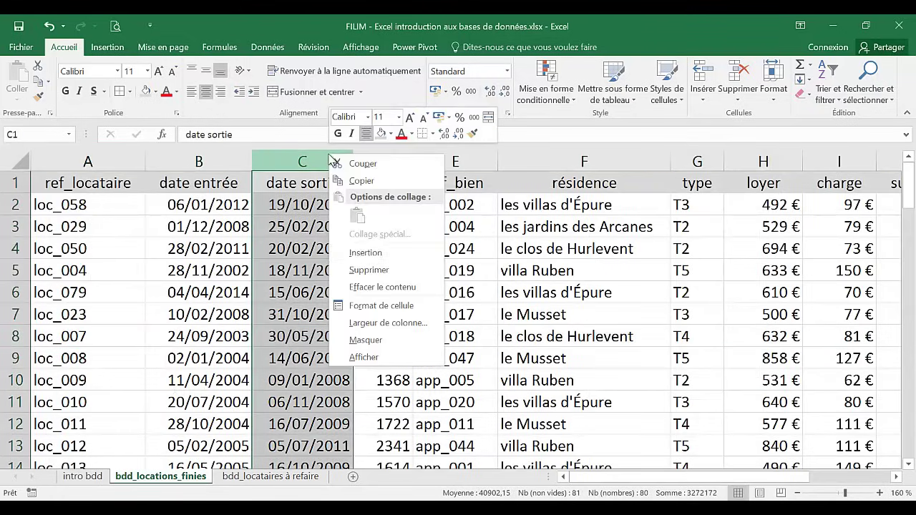
{"action": "left_click", "coordinate": [350, 258]}
{"action": "left_click", "coordinate": [307, 286]}
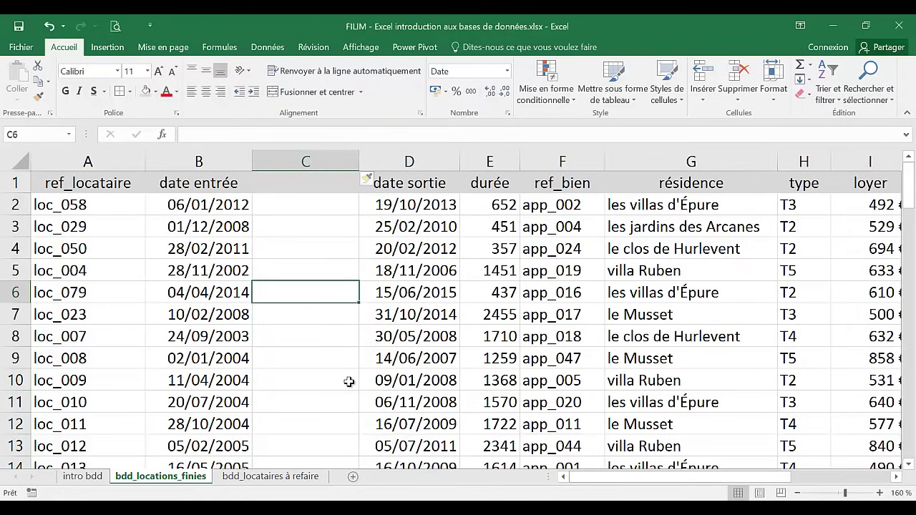
{"action": "left_click", "coordinate": [284, 186]}
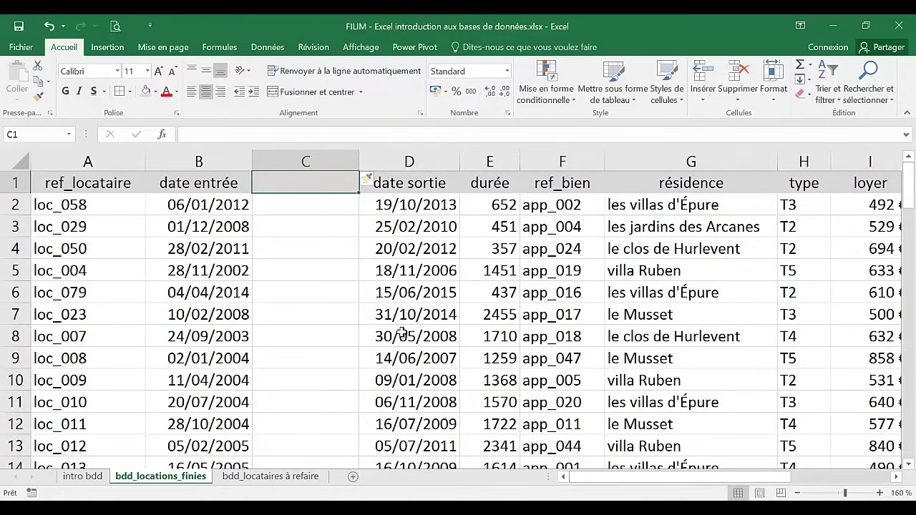
{"action": "type", "text": "civilité"}
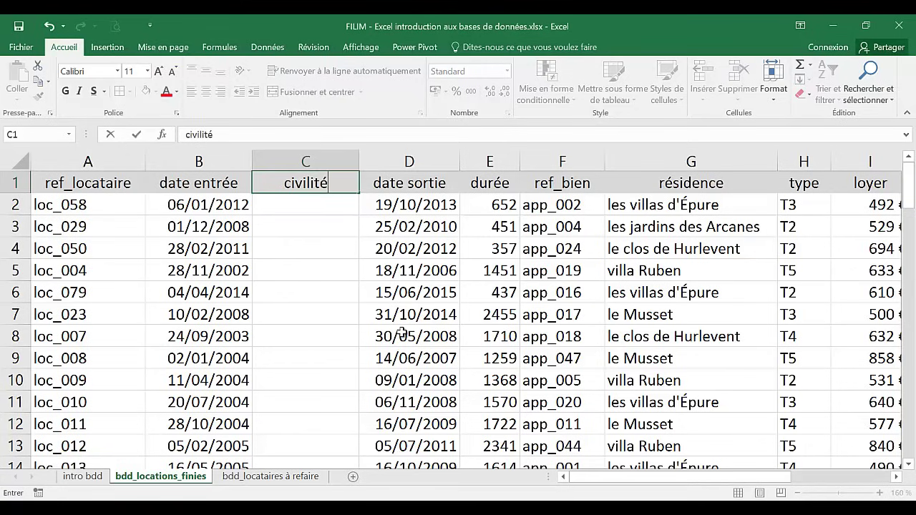
{"action": "type", "text": " loc"}
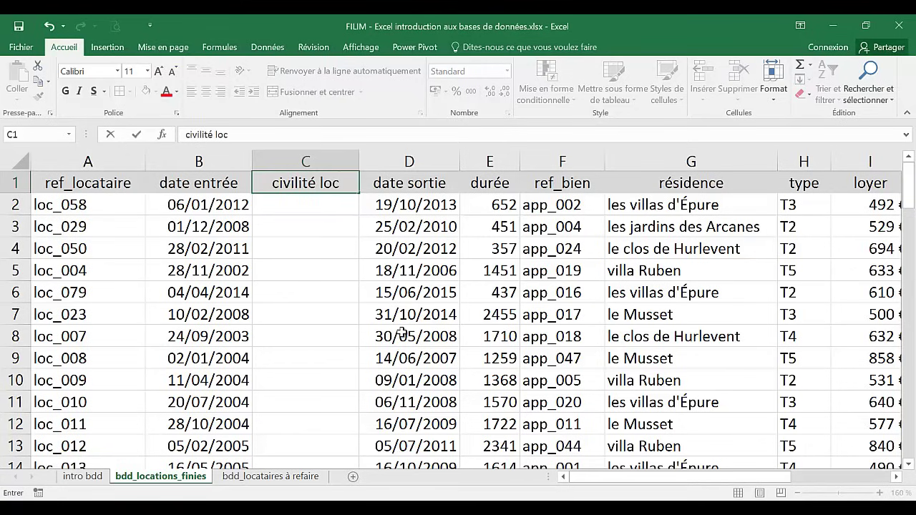
{"action": "key", "text": "Return"}
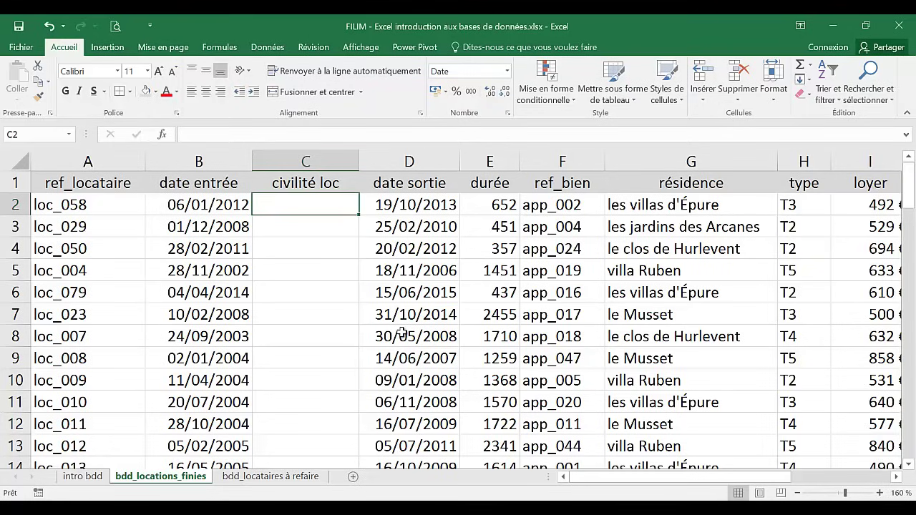
Check the table region, delete the civilité loc column, and view the intro bdd sheet
{"action": "left_click", "coordinate": [631, 405]}
{"action": "key", "text": "ctrl+a"}
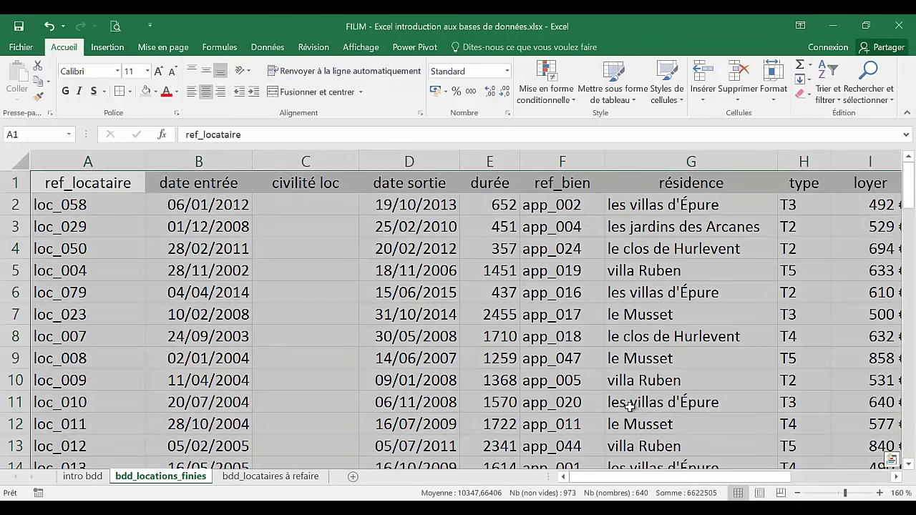
{"action": "left_click", "coordinate": [533, 416]}
{"action": "right_click", "coordinate": [302, 163]}
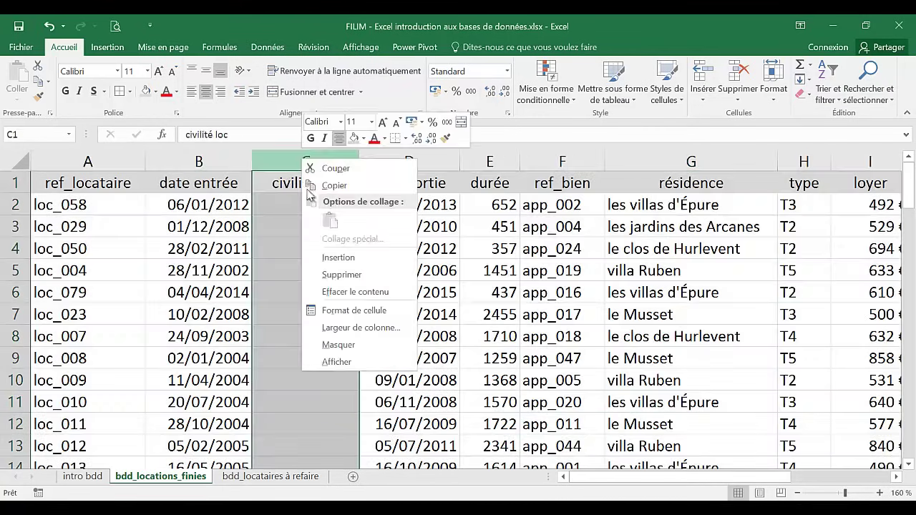
{"action": "left_click", "coordinate": [326, 274]}
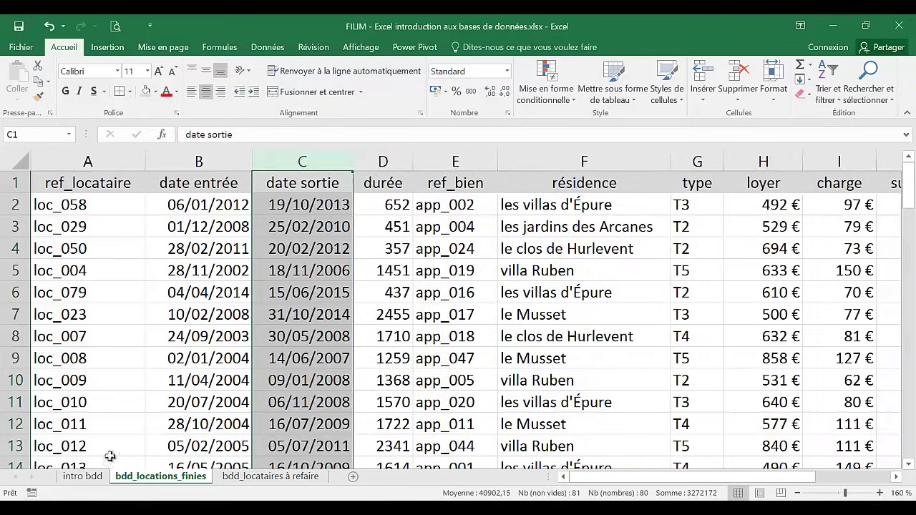
{"action": "left_click", "coordinate": [83, 476]}
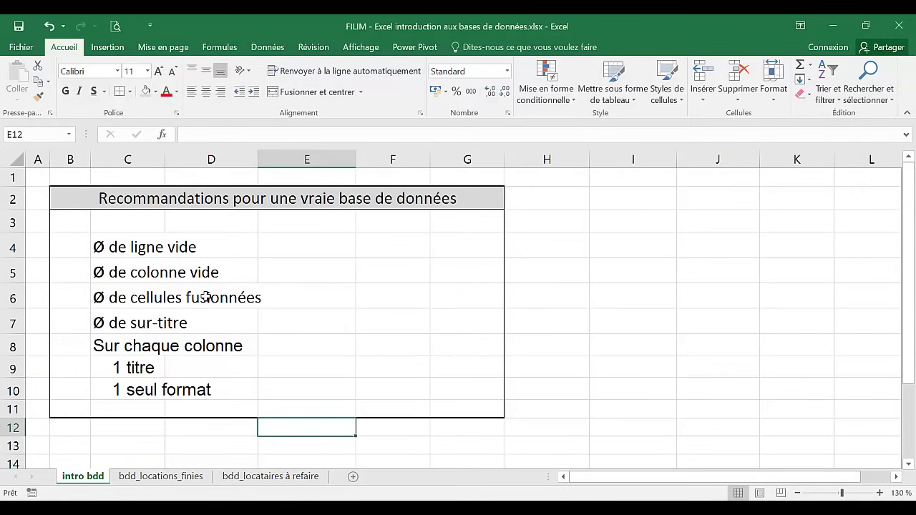
{"action": "left_click", "coordinate": [159, 476]}
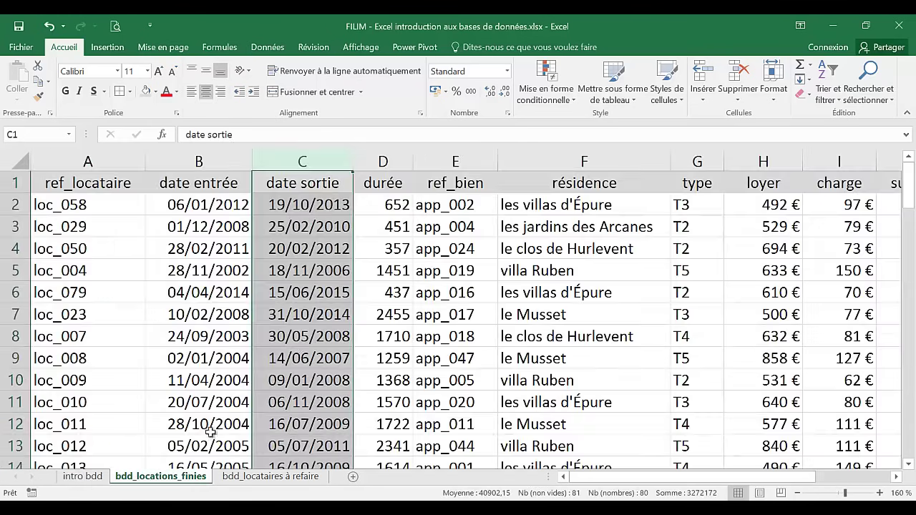
{"action": "left_click", "coordinate": [616, 298]}
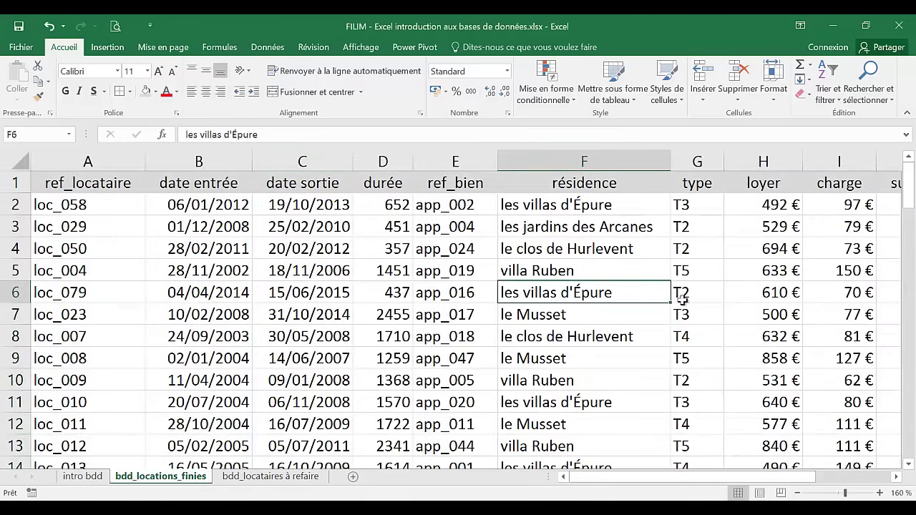
{"action": "left_click_drag", "start_coordinate": [708, 229], "coordinate": [707, 244]}
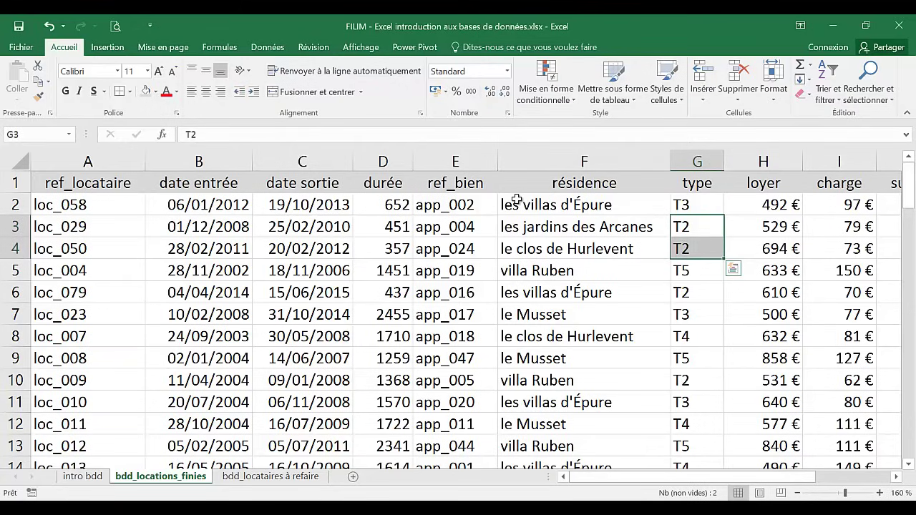
{"action": "left_click", "coordinate": [309, 88]}
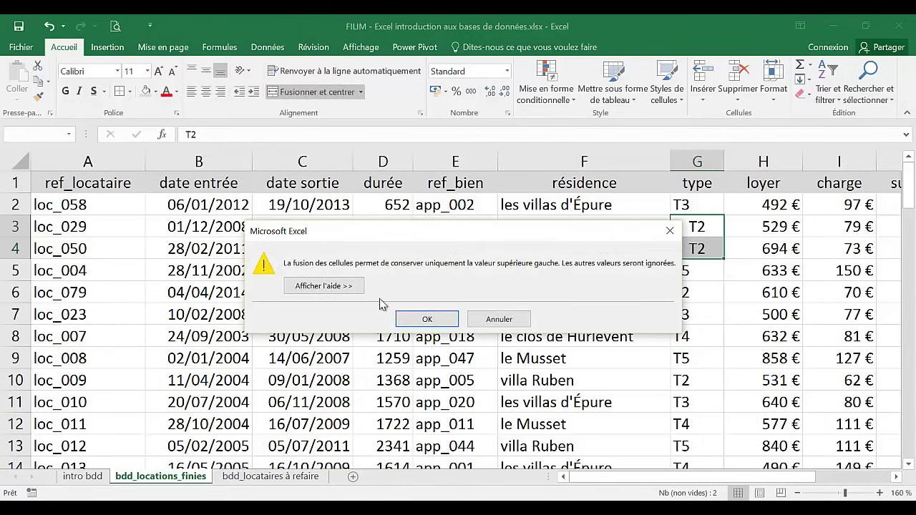
{"action": "left_click", "coordinate": [427, 319]}
{"action": "left_click", "coordinate": [206, 71]}
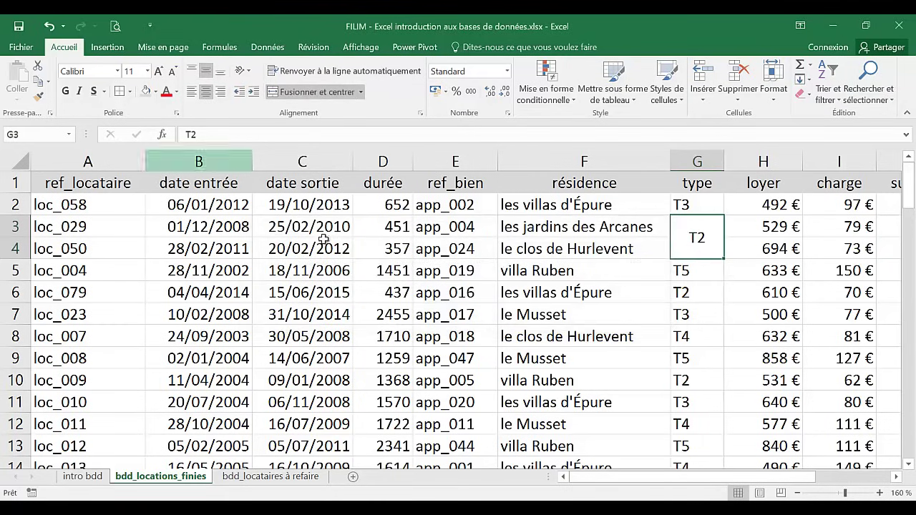
{"action": "left_click", "coordinate": [648, 351]}
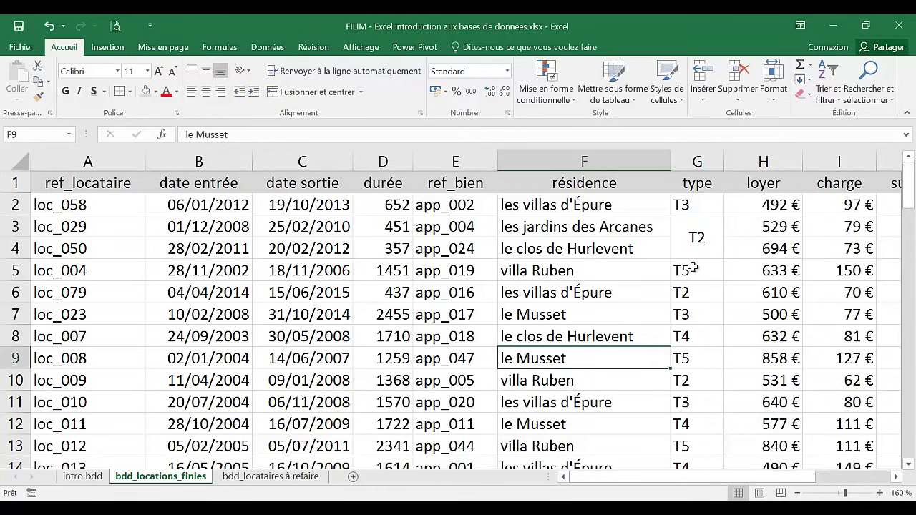
{"action": "left_click", "coordinate": [695, 238]}
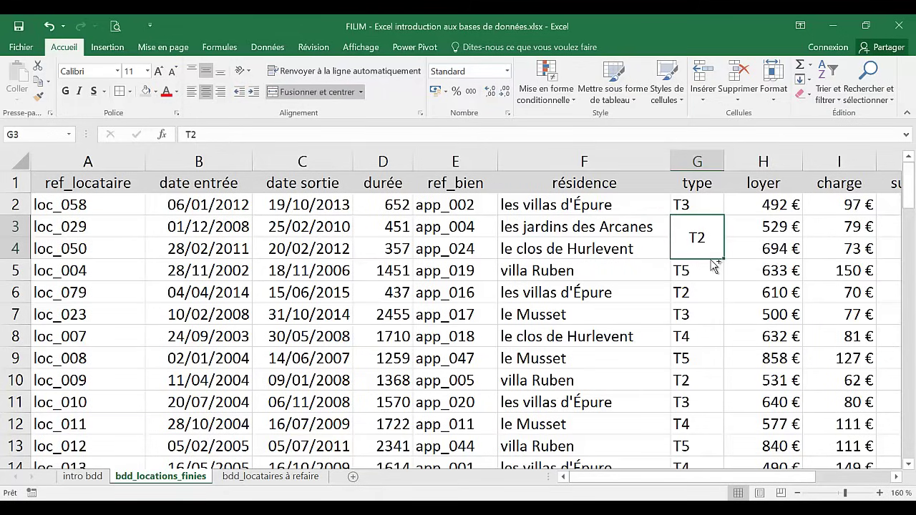
{"action": "left_click", "coordinate": [50, 27]}
{"action": "left_click", "coordinate": [50, 28]}
{"action": "left_click", "coordinate": [50, 28]}
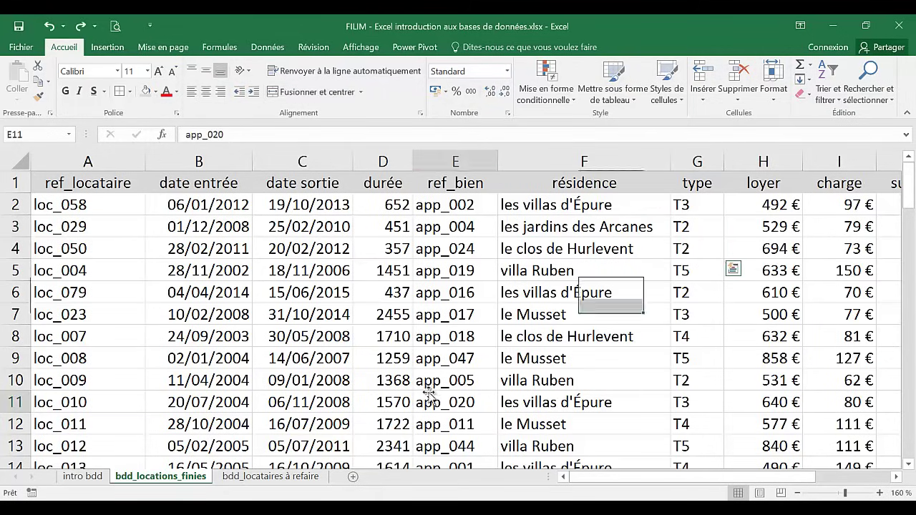
{"action": "left_click", "coordinate": [84, 476]}
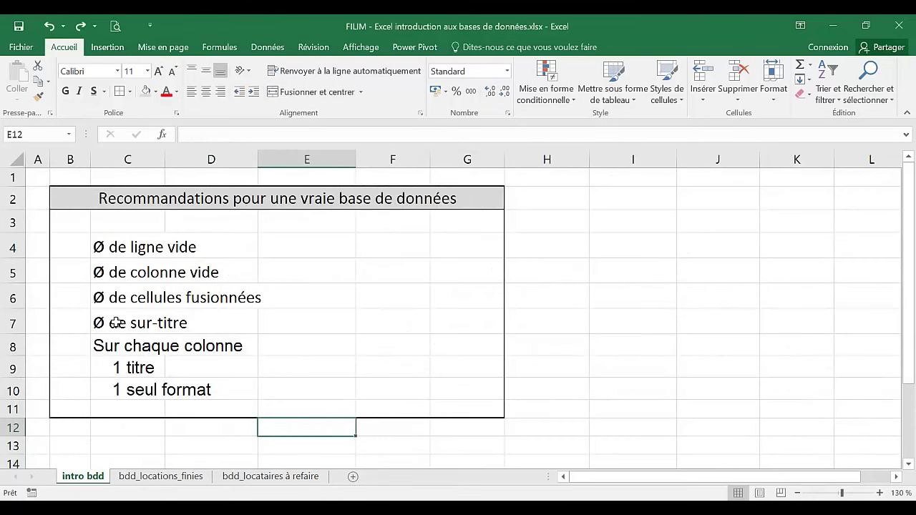
On bdd_locations_finies, insert a blank row above the column headers
{"action": "left_click", "coordinate": [153, 475]}
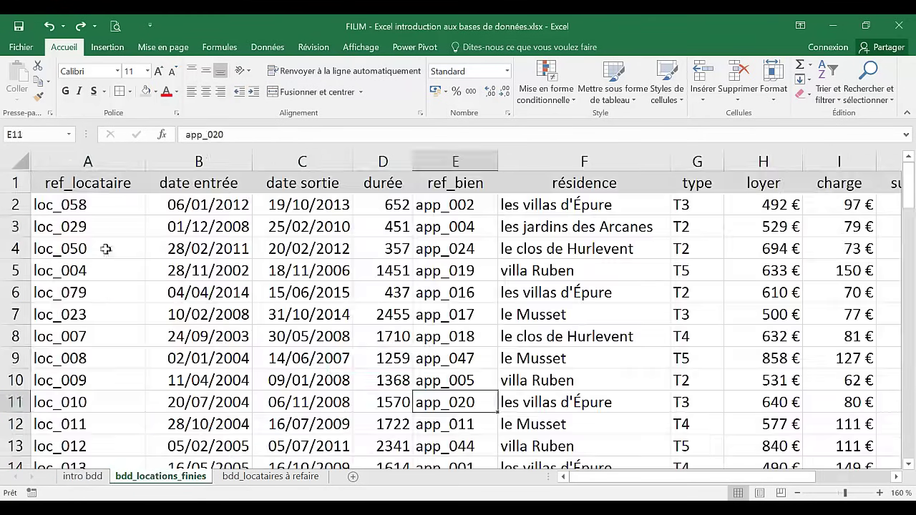
{"action": "left_click", "coordinate": [108, 225]}
{"action": "left_click", "coordinate": [20, 186]}
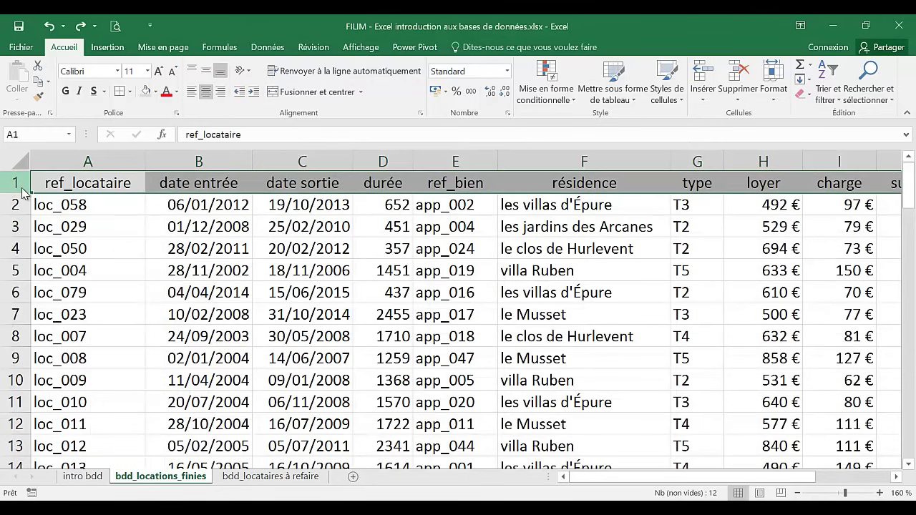
{"action": "right_click", "coordinate": [22, 191]}
{"action": "left_click", "coordinate": [64, 285]}
{"action": "left_click", "coordinate": [194, 270]}
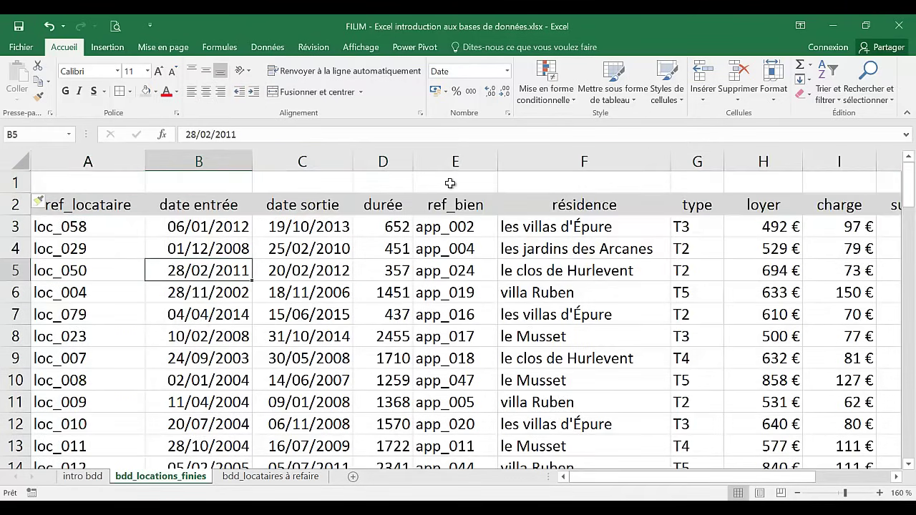
Merge and centre E1:I1 with the heading 'info appartements'
{"action": "left_click_drag", "start_coordinate": [434, 188], "coordinate": [811, 186]}
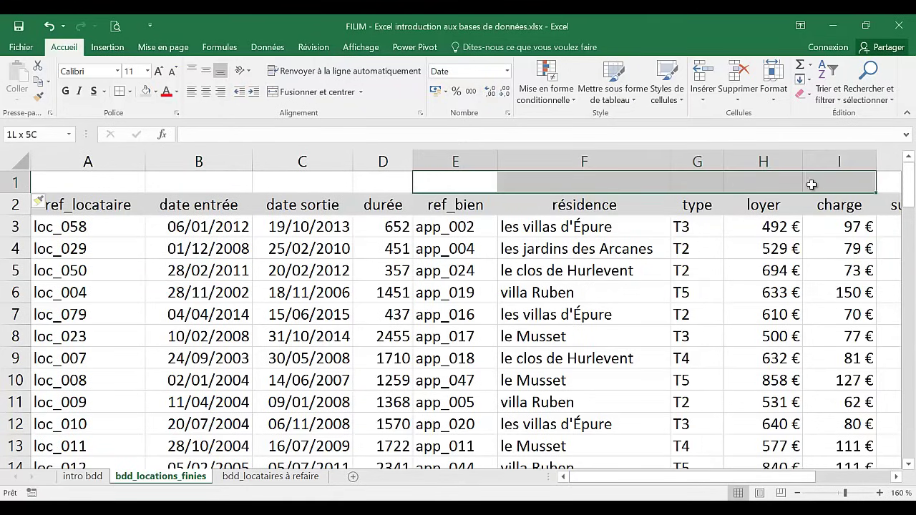
{"action": "left_click", "coordinate": [316, 97]}
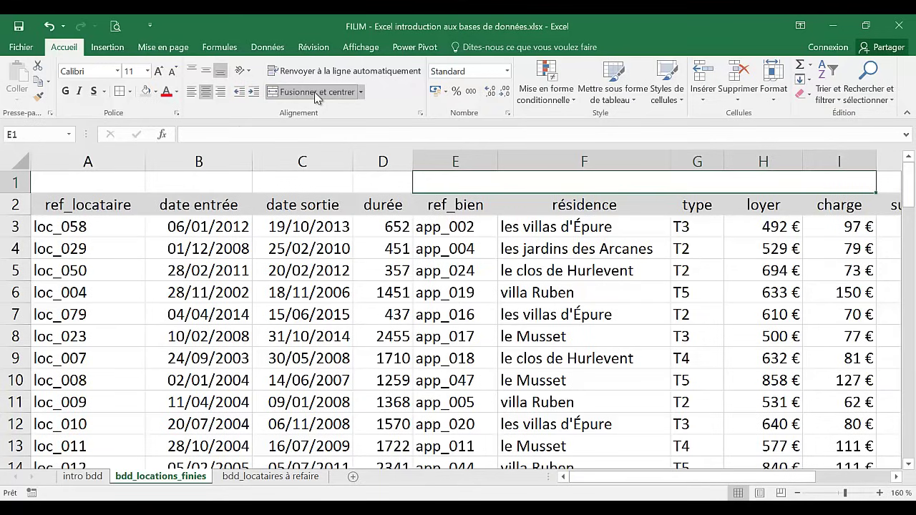
{"action": "type", "text": "appar"}
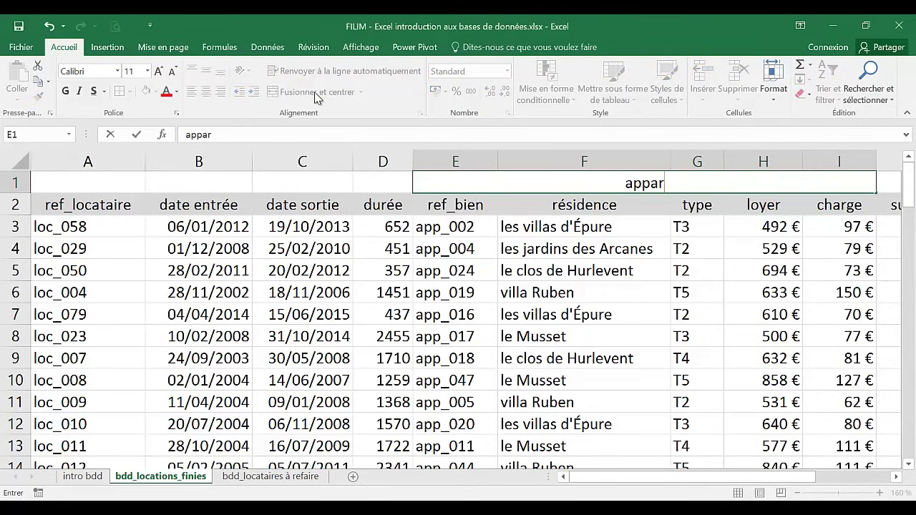
{"action": "type", "text": "tement"}
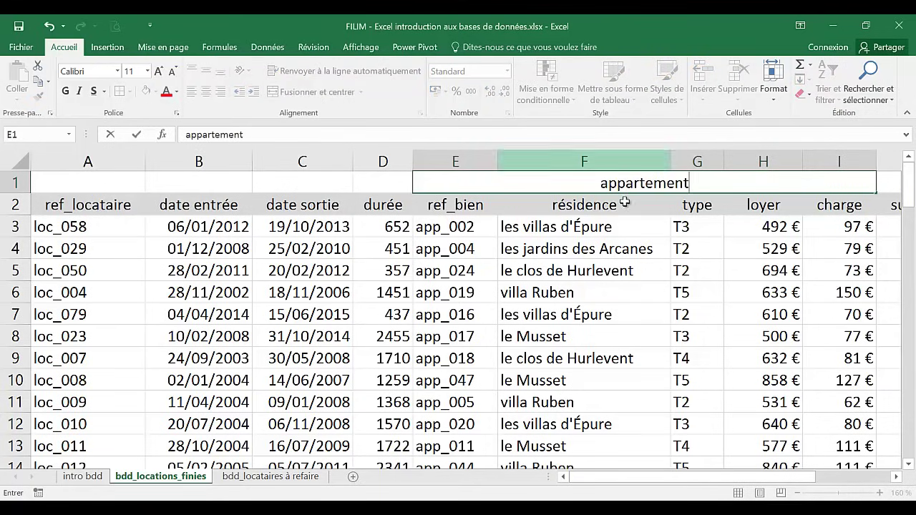
{"action": "type", "text": "s"}
{"action": "double_click", "coordinate": [595, 186]}
{"action": "left_click", "coordinate": [591, 188]}
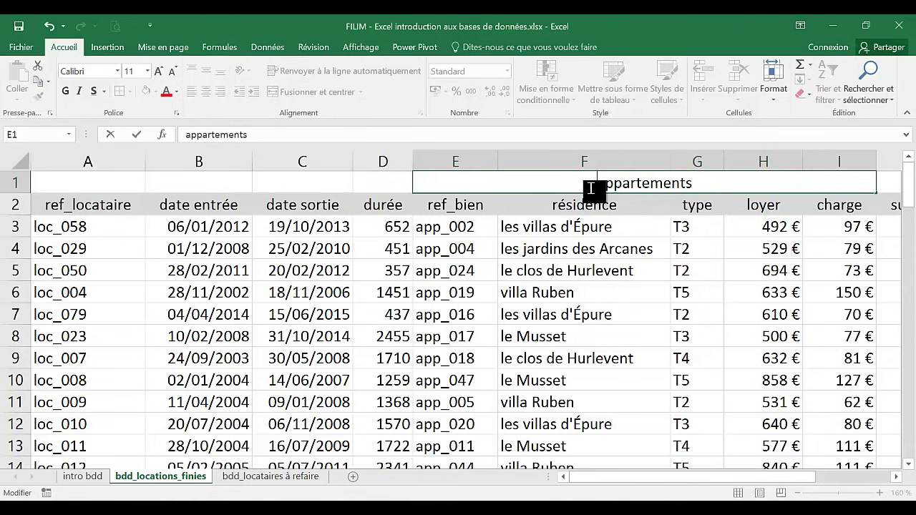
{"action": "type", "text": "info"}
{"action": "left_click", "coordinate": [451, 248]}
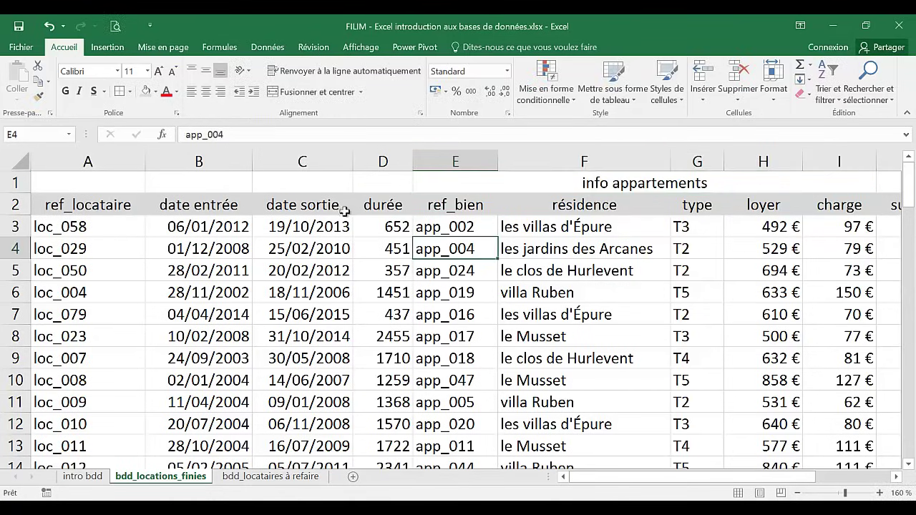
Merge and centre A1:D1 with the heading 'info locataire'
{"action": "left_click_drag", "start_coordinate": [114, 182], "coordinate": [390, 187]}
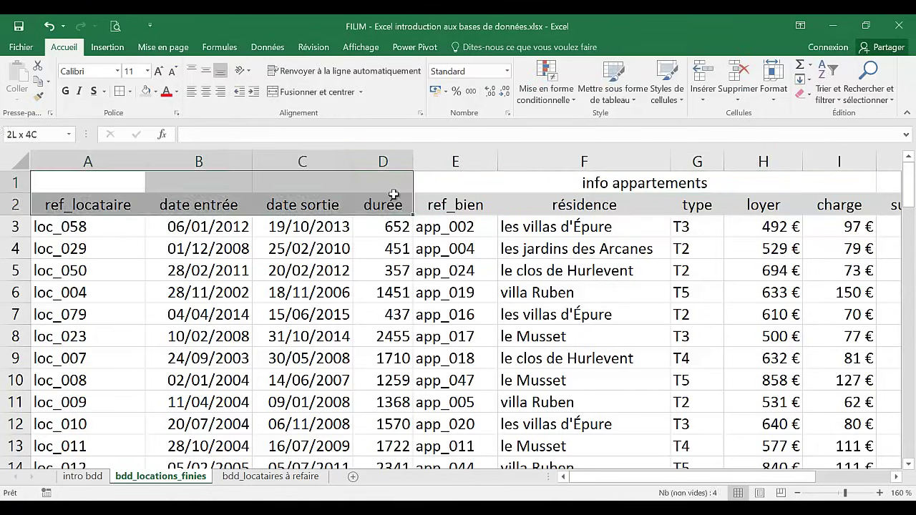
{"action": "left_click", "coordinate": [286, 93]}
{"action": "type", "text": "info"}
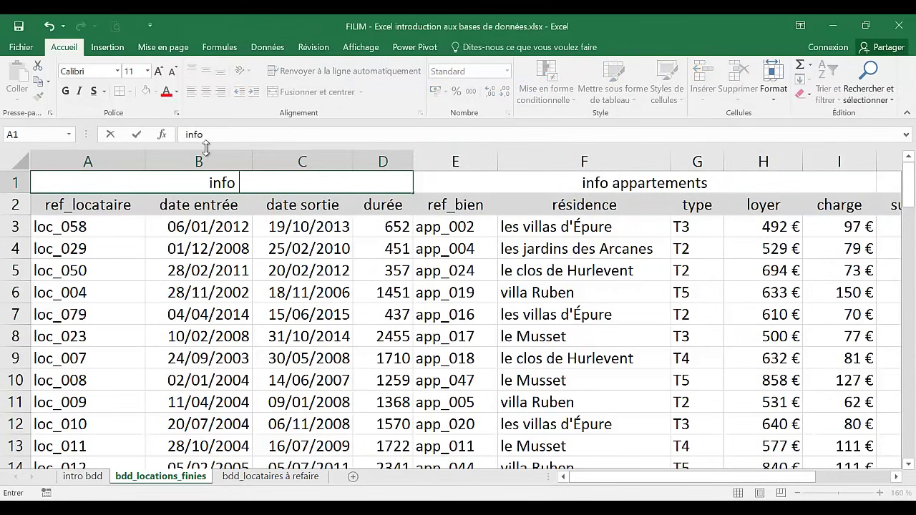
{"action": "type", "text": " locataire"}
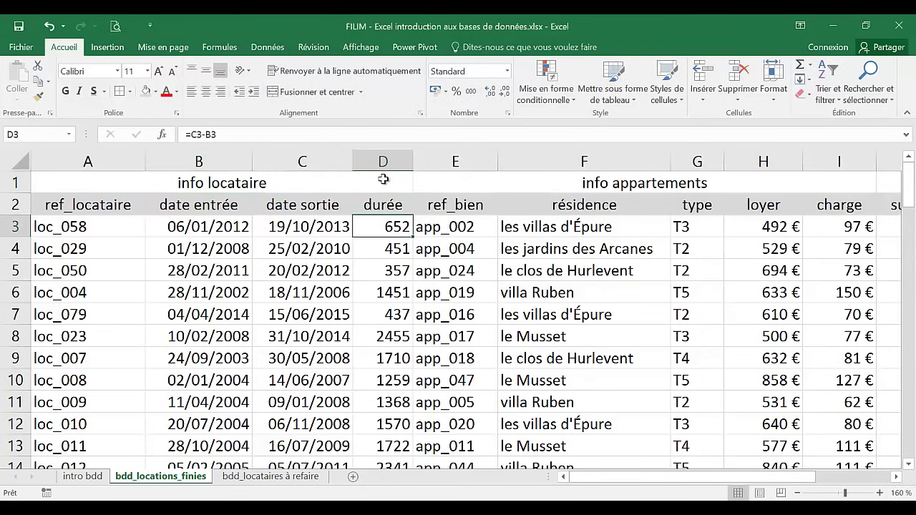
{"action": "left_click_drag", "start_coordinate": [384, 180], "coordinate": [423, 176]}
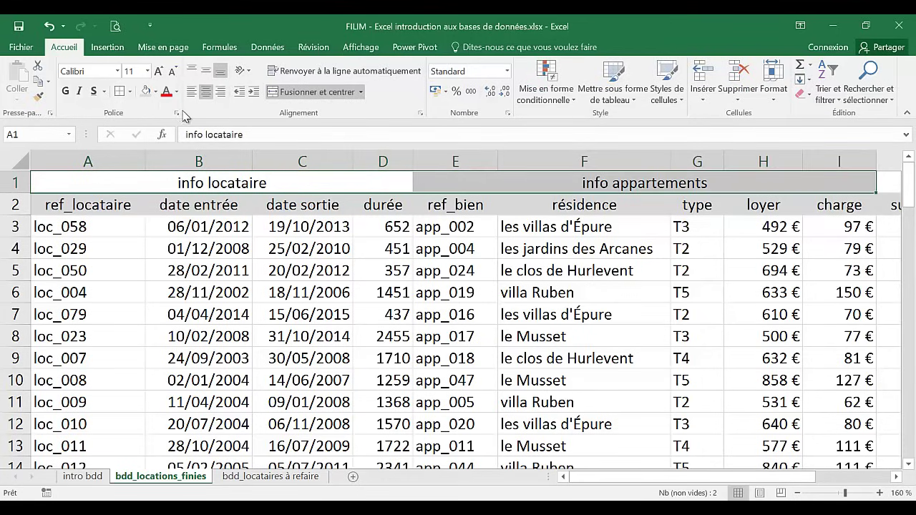
Apply an outside border to the merged super-title headings
{"action": "left_click", "coordinate": [129, 91]}
{"action": "left_click", "coordinate": [156, 211]}
{"action": "left_click", "coordinate": [372, 312]}
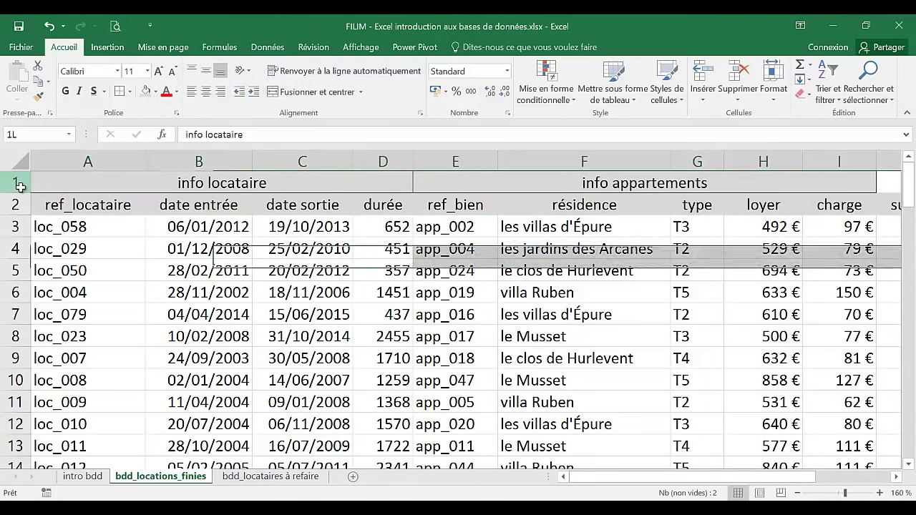
{"action": "left_click_drag", "start_coordinate": [72, 183], "coordinate": [72, 207]}
Insert a blank row 2 between the super-titles and the column titles
{"action": "left_click", "coordinate": [192, 247]}
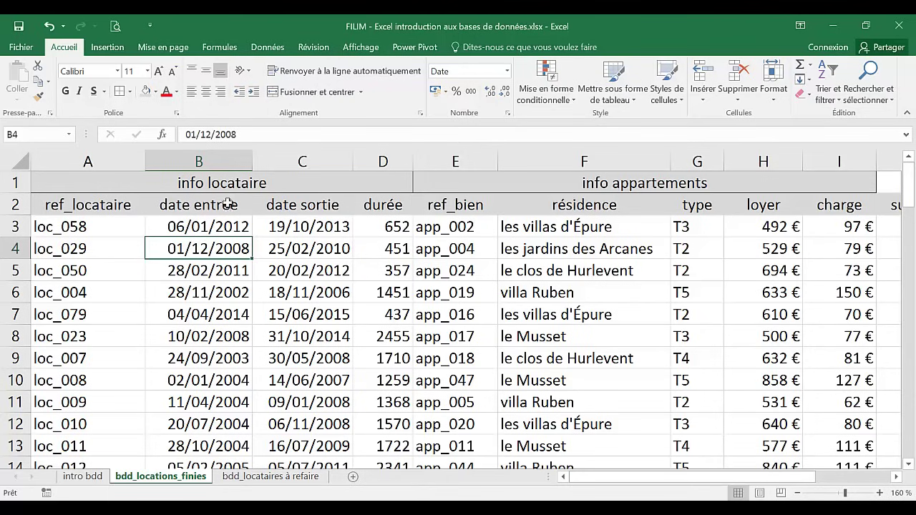
{"action": "left_click", "coordinate": [24, 207]}
{"action": "right_click", "coordinate": [23, 207]}
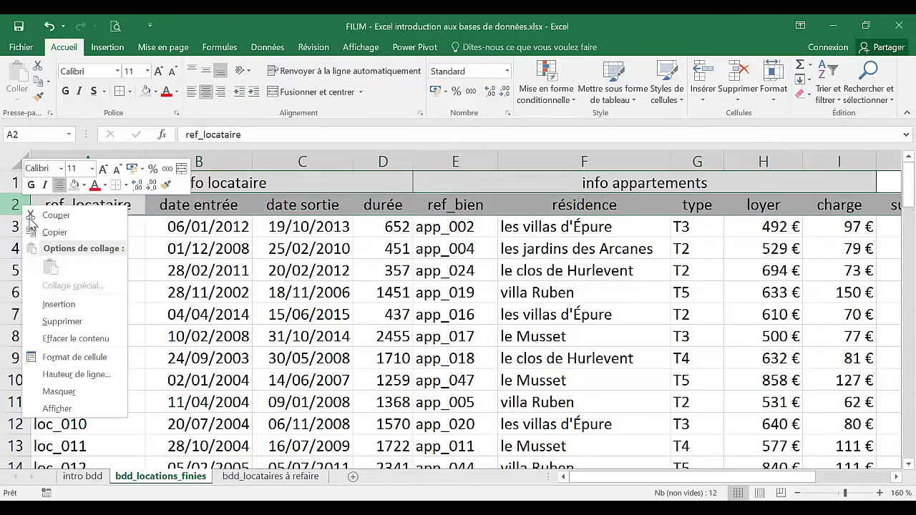
{"action": "left_click", "coordinate": [58, 306]}
{"action": "left_click", "coordinate": [212, 287]}
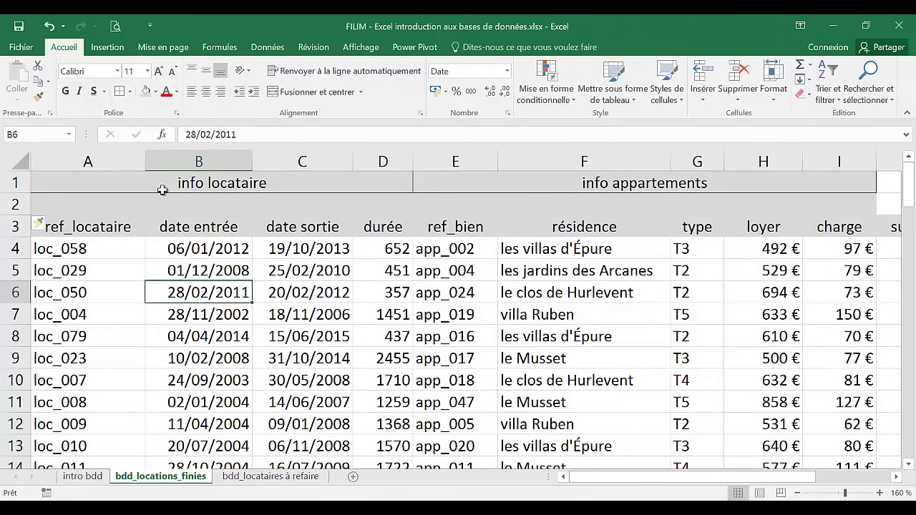
{"action": "left_click", "coordinate": [16, 227]}
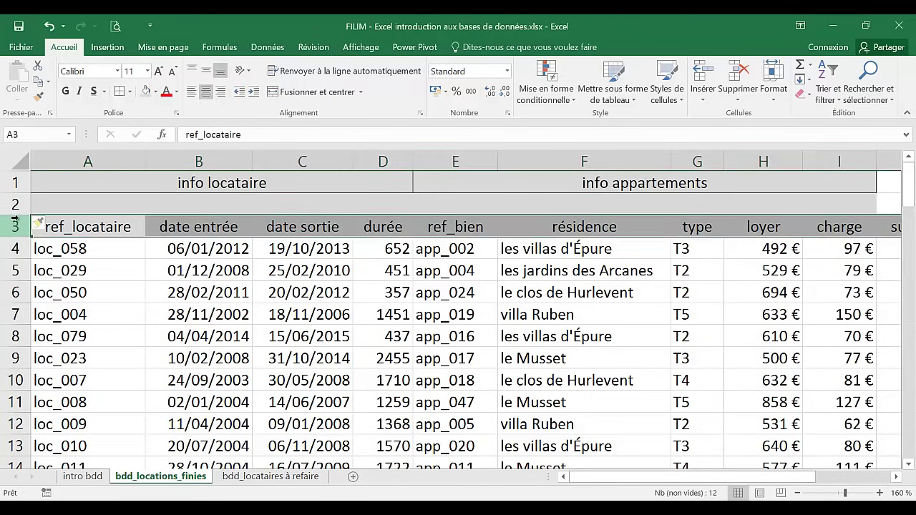
{"action": "left_click", "coordinate": [15, 183]}
{"action": "left_click", "coordinate": [245, 286]}
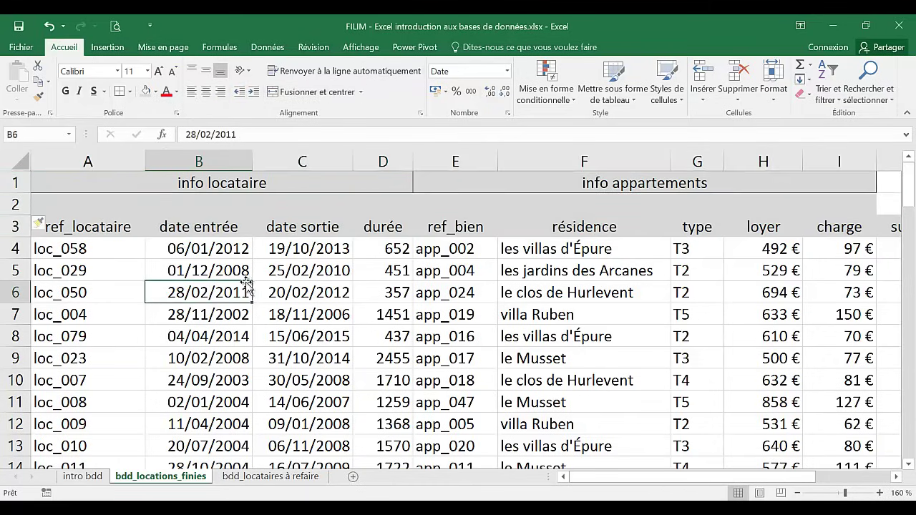
{"action": "left_click", "coordinate": [15, 205]}
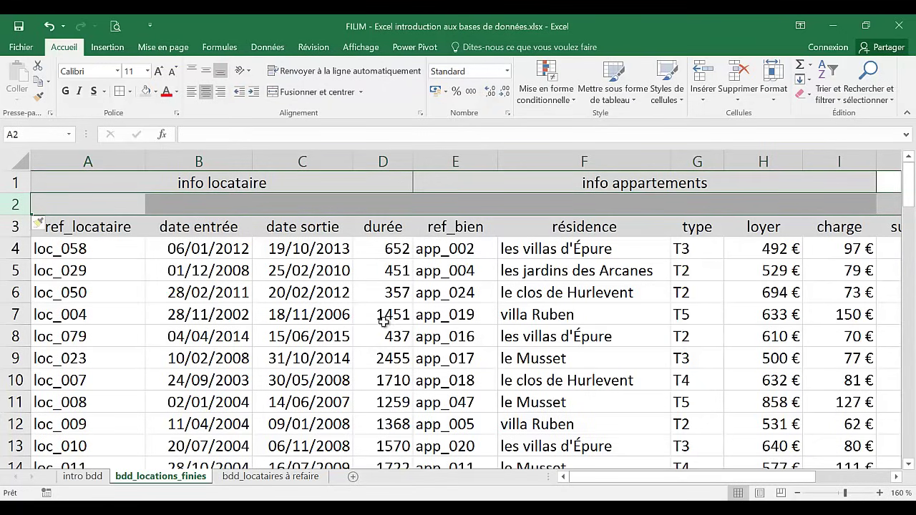
Check the table region with Ctrl+A, then drag empty row 2 much shorter
{"action": "left_click", "coordinate": [430, 314]}
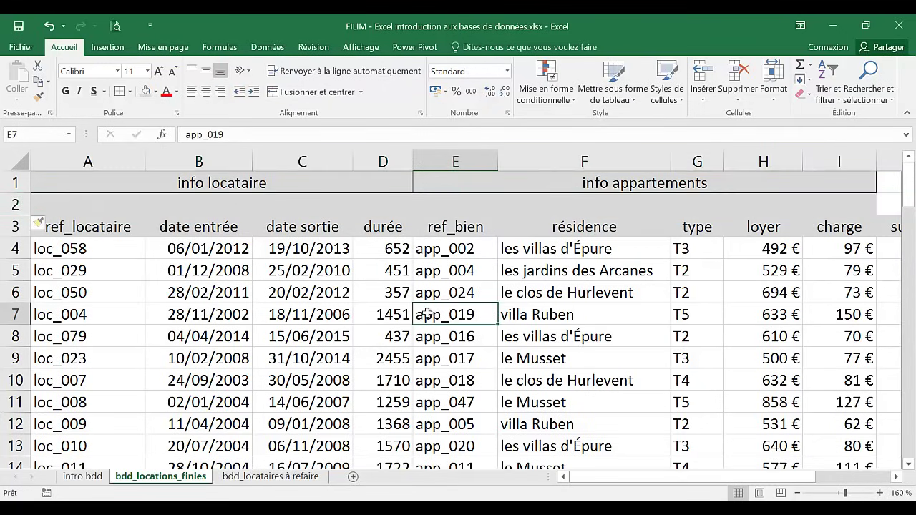
{"action": "key", "text": "ctrl+a"}
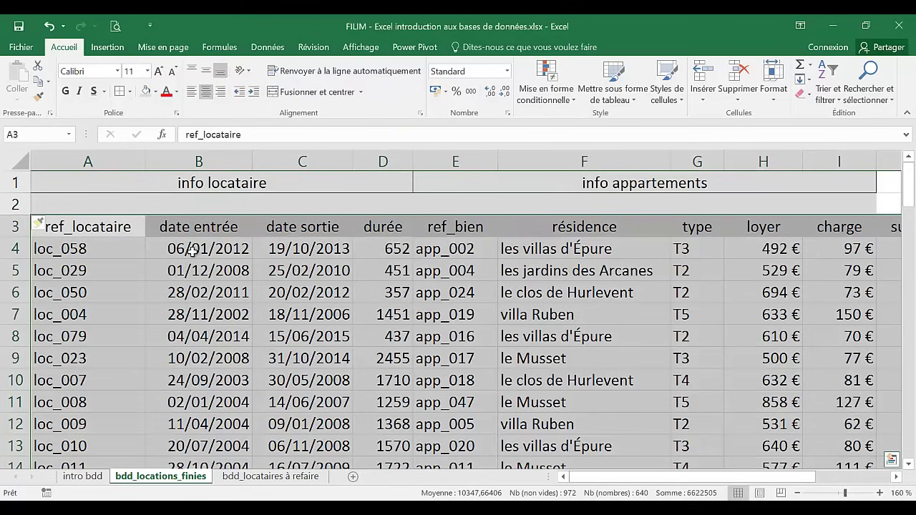
{"action": "left_click", "coordinate": [195, 250]}
{"action": "left_click_drag", "start_coordinate": [16, 215], "coordinate": [22, 206]}
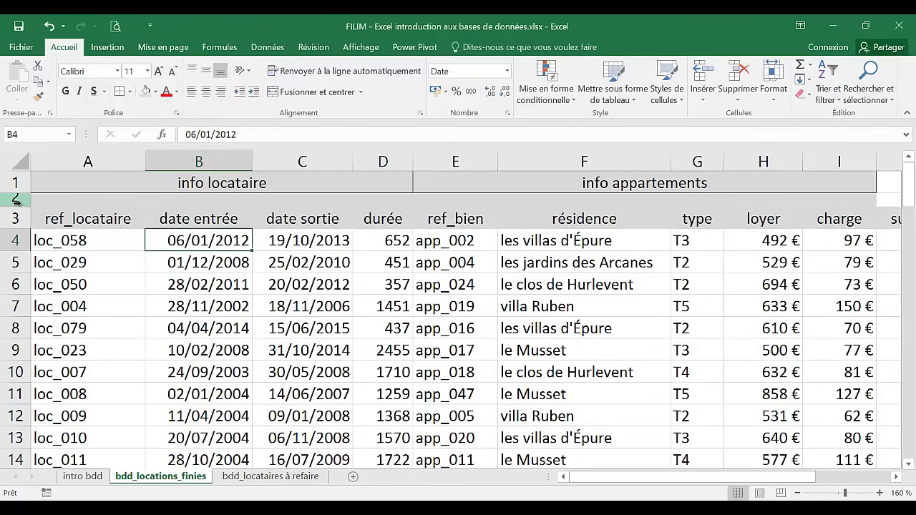
Hide empty row 2, check the table selection, then undo the hiding
{"action": "right_click", "coordinate": [16, 192]}
{"action": "right_click", "coordinate": [14, 201]}
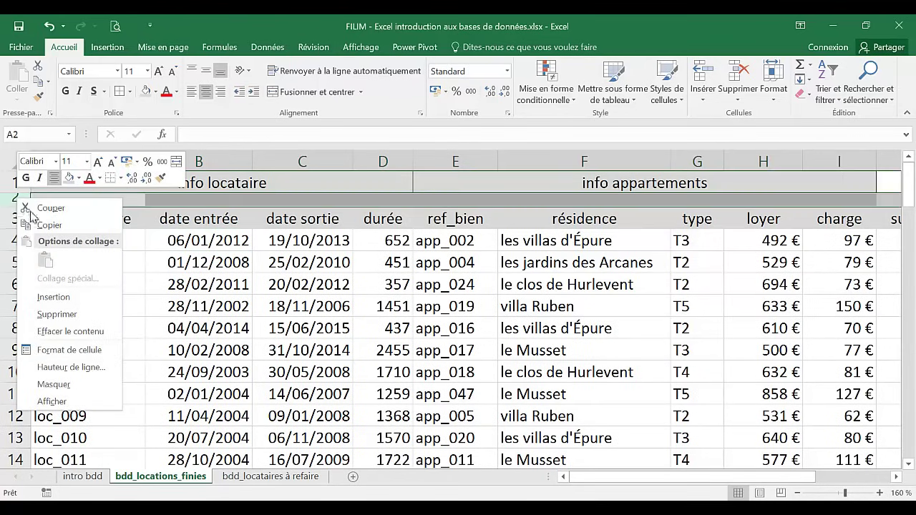
{"action": "left_click", "coordinate": [66, 390]}
{"action": "left_click", "coordinate": [295, 317]}
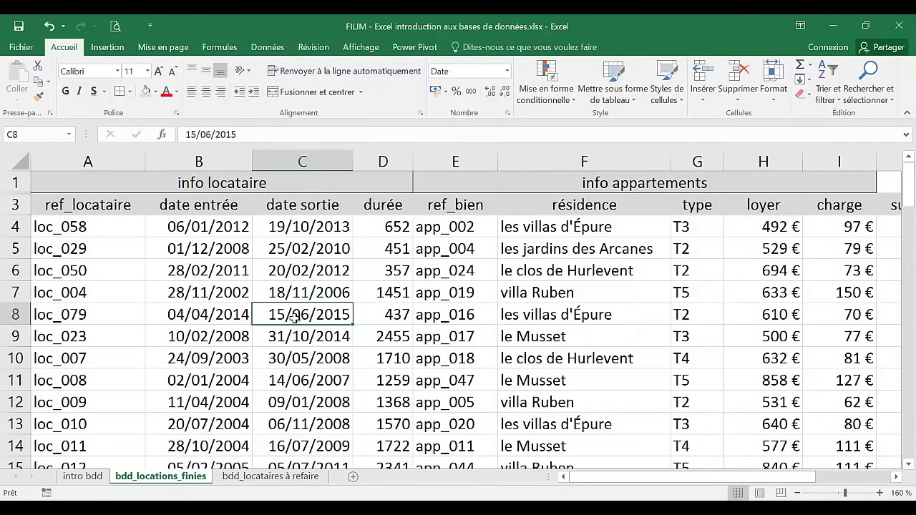
{"action": "key", "text": "ctrl+a"}
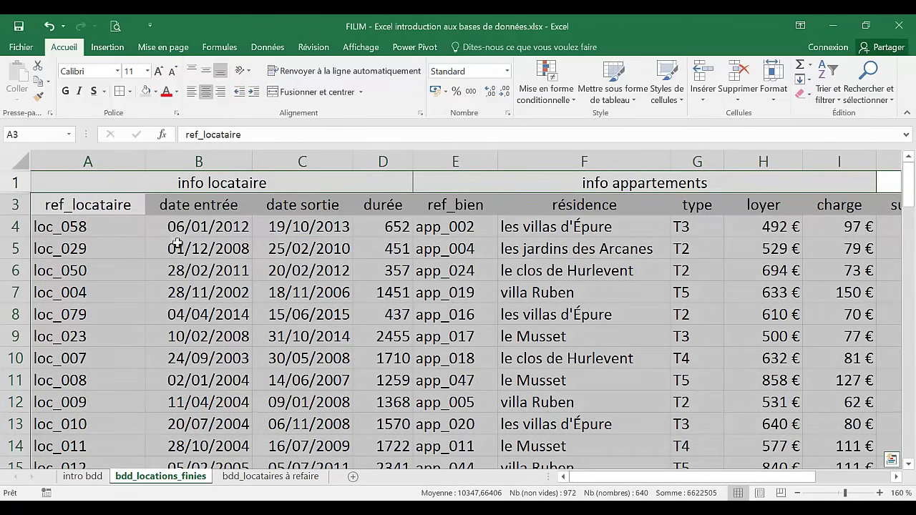
{"action": "key", "text": "ctrl+z"}
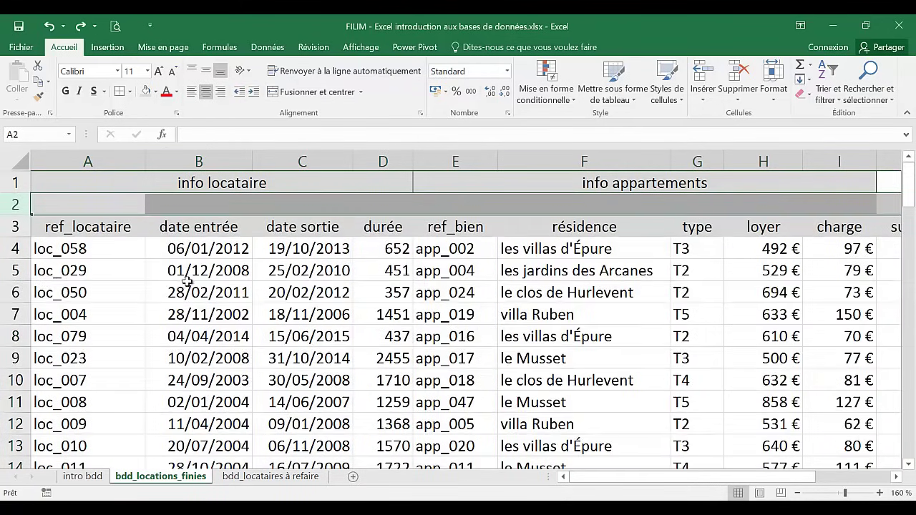
Delete rows 1 and 2 so headers start in row 1, then view intro bdd
{"action": "left_click_drag", "start_coordinate": [12, 183], "coordinate": [17, 201]}
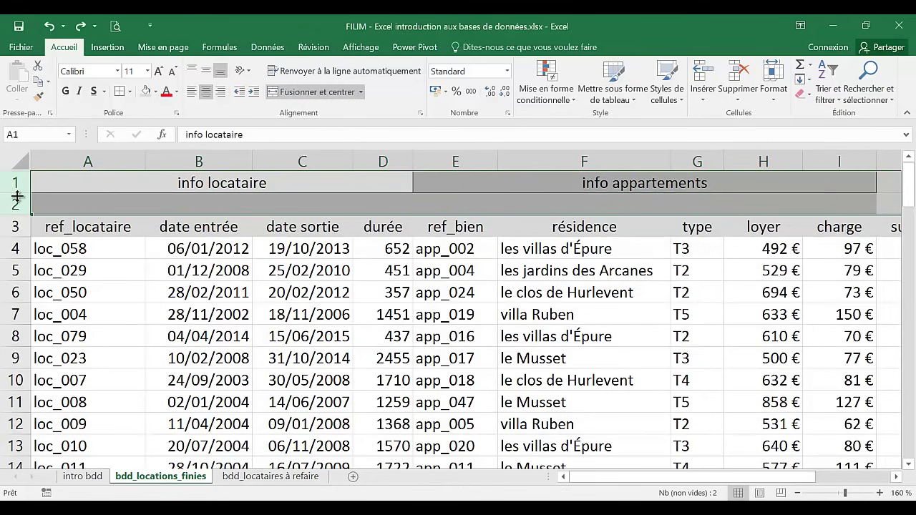
{"action": "right_click", "coordinate": [17, 200]}
{"action": "left_click", "coordinate": [60, 312]}
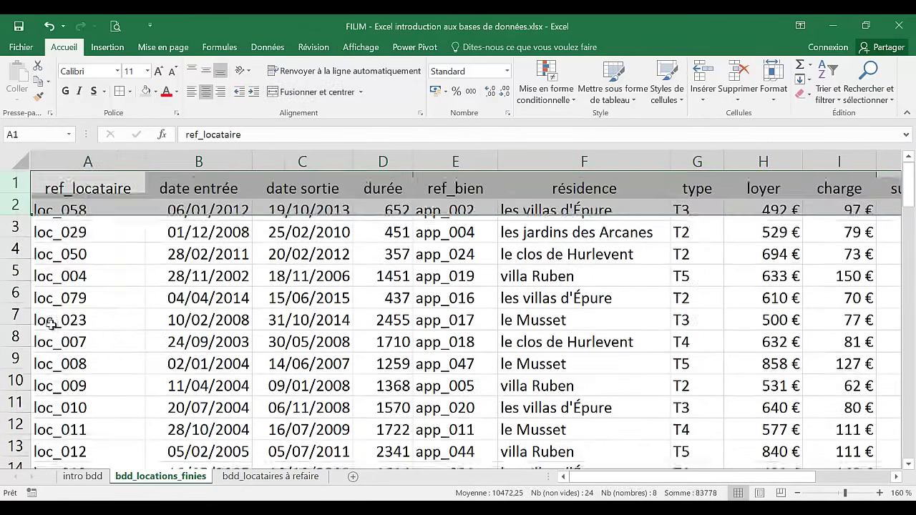
{"action": "left_click", "coordinate": [304, 315]}
{"action": "left_click", "coordinate": [83, 476]}
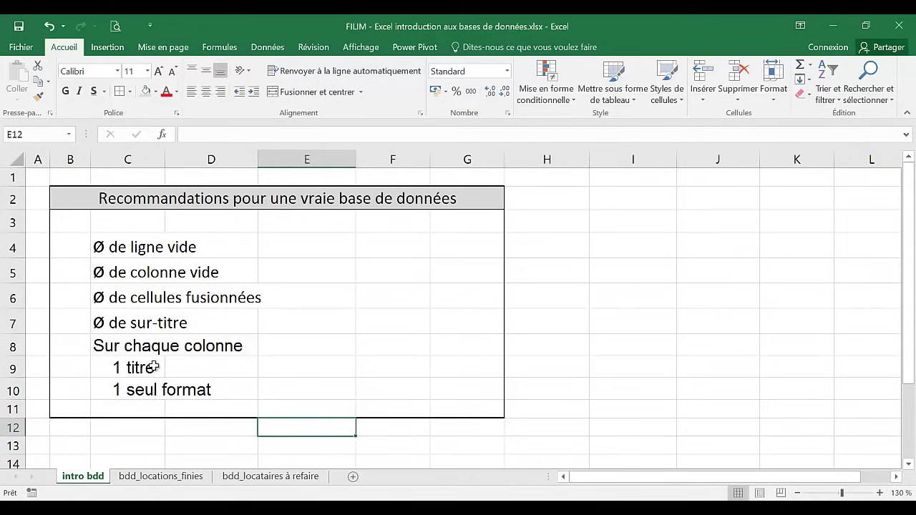
Clear and restore the durée header in D1, then recheck the duration formula
{"action": "left_click", "coordinate": [166, 478]}
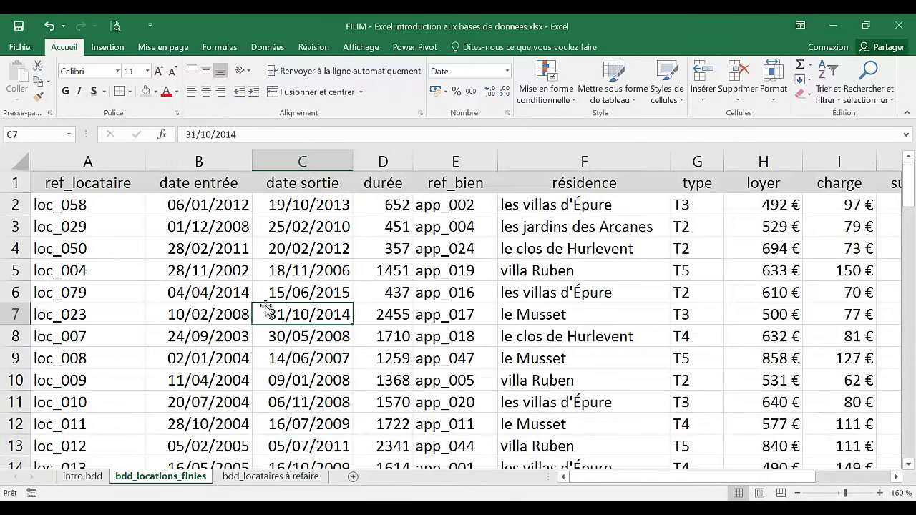
{"action": "left_click", "coordinate": [384, 182]}
{"action": "key", "text": "Delete"}
{"action": "left_click", "coordinate": [393, 249]}
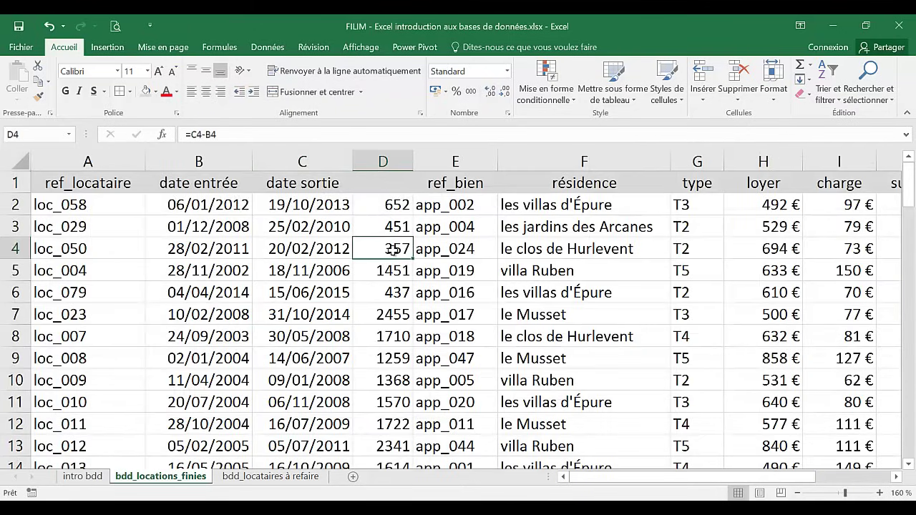
{"action": "key", "text": "ctrl+z"}
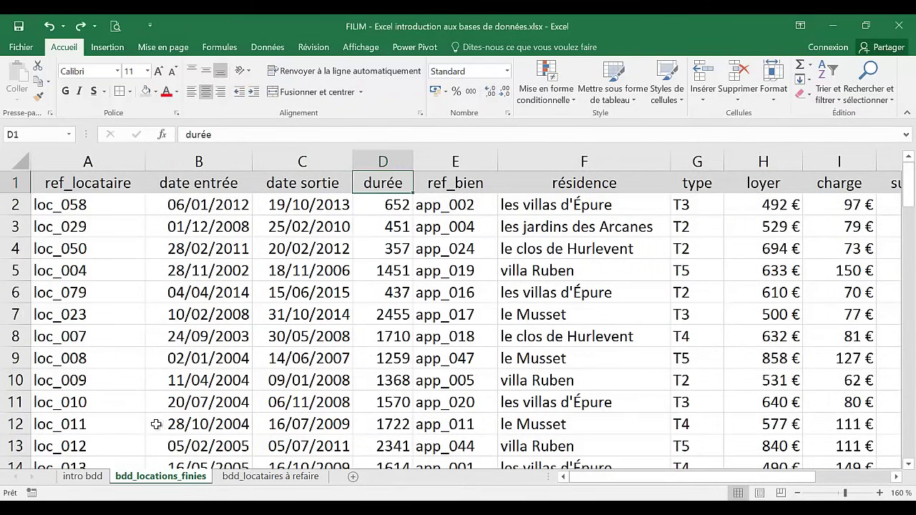
{"action": "left_click", "coordinate": [83, 476]}
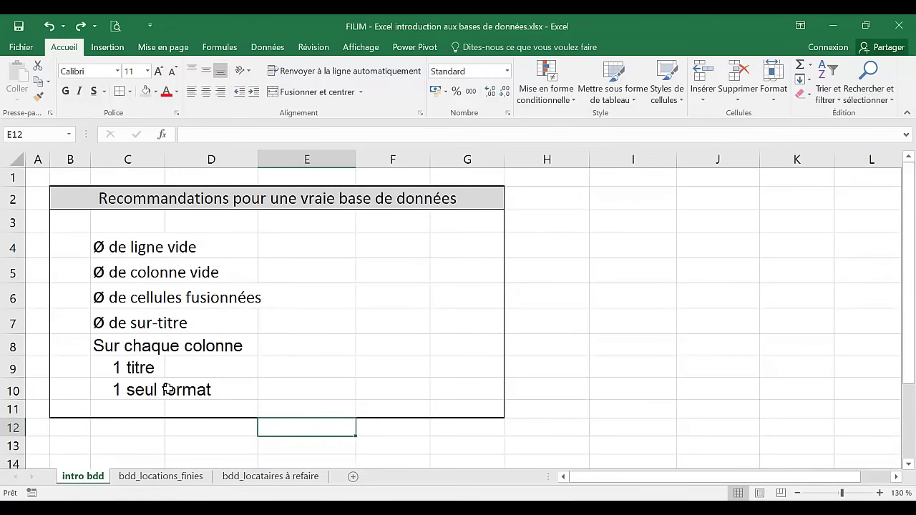
{"action": "left_click", "coordinate": [161, 477]}
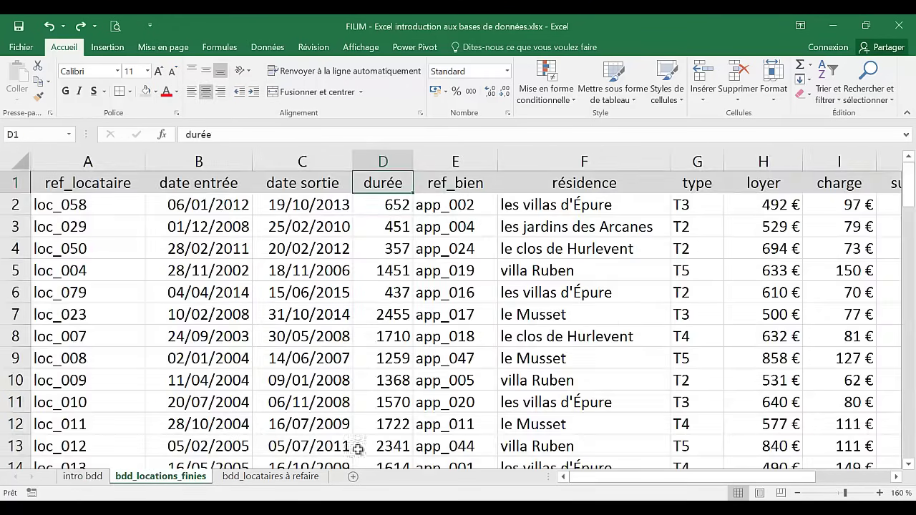
{"action": "left_click", "coordinate": [385, 203]}
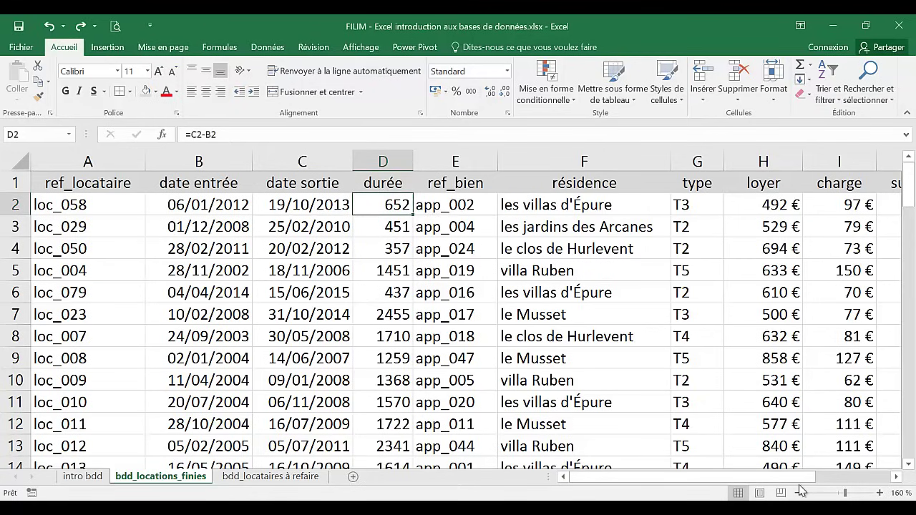
Scroll to the rightmost columns and inspect the surface values down to 78 in J6
{"action": "left_click_drag", "start_coordinate": [807, 477], "coordinate": [872, 480]}
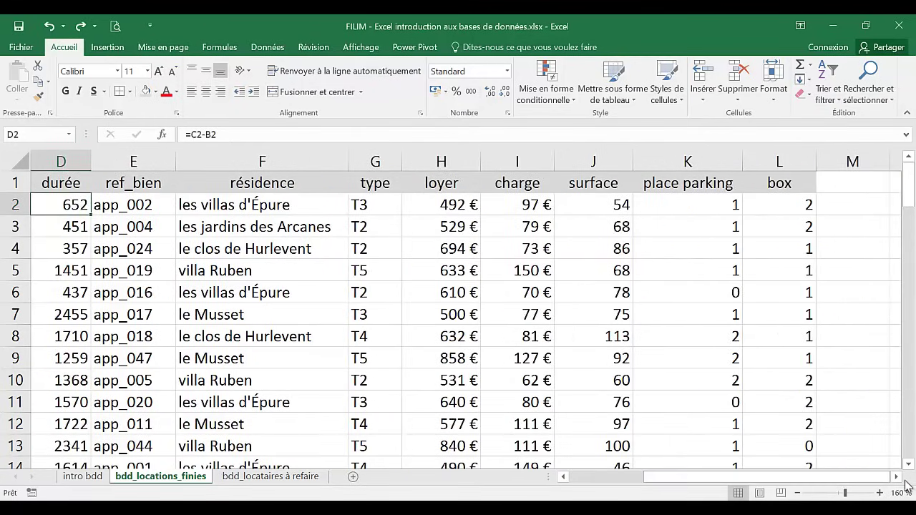
{"action": "left_click", "coordinate": [895, 477]}
{"action": "left_click", "coordinate": [896, 477]}
{"action": "left_click", "coordinate": [896, 478]}
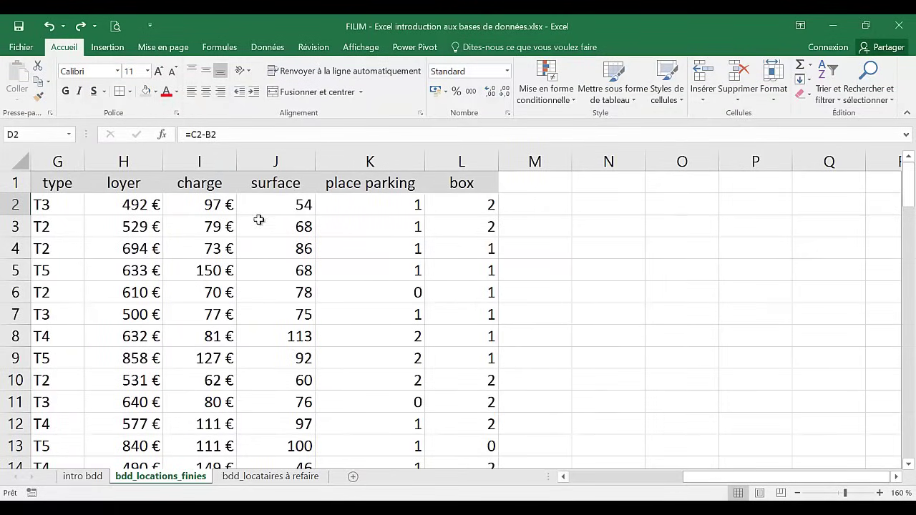
{"action": "left_click", "coordinate": [280, 211]}
{"action": "key", "text": "Return"}
{"action": "left_click", "coordinate": [279, 245]}
{"action": "left_click", "coordinate": [265, 263]}
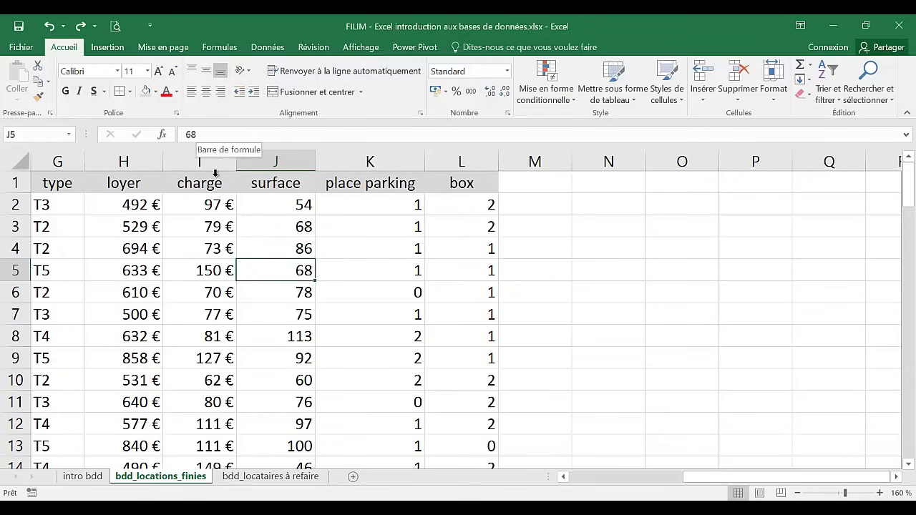
{"action": "left_click", "coordinate": [275, 290]}
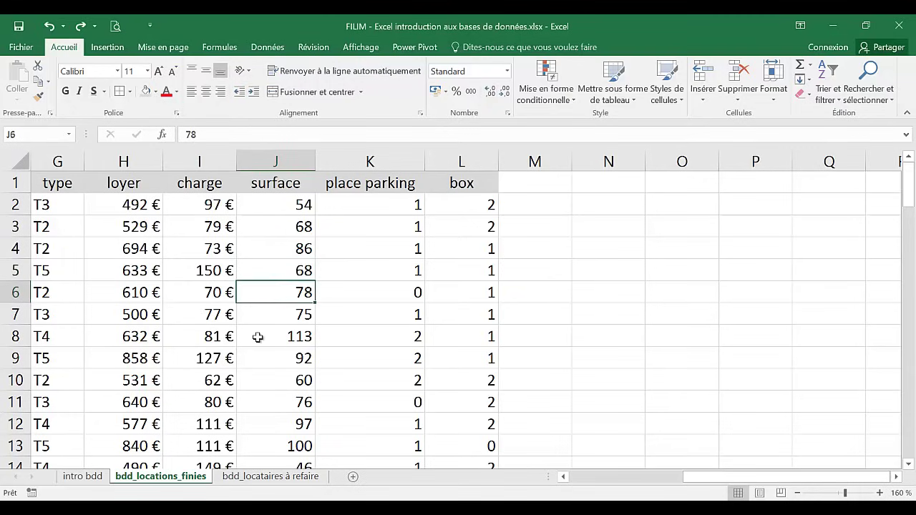
{"action": "double_click", "coordinate": [293, 292]}
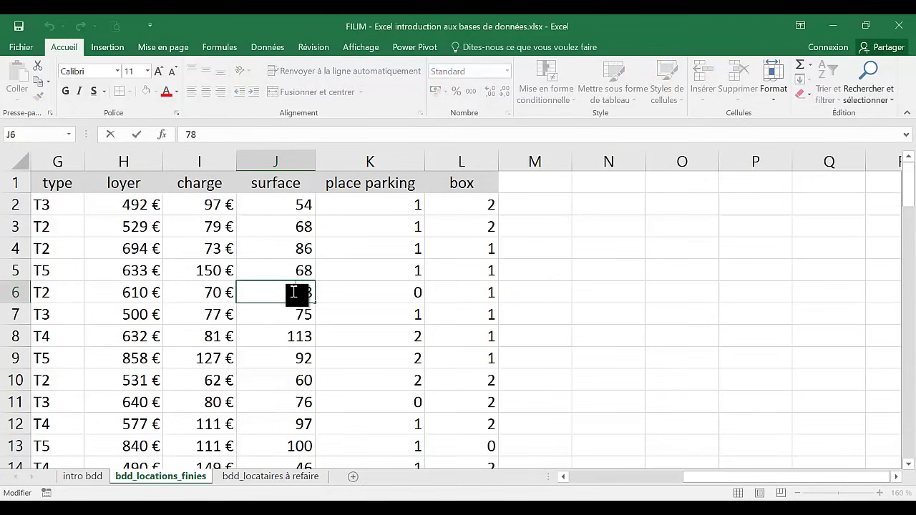
{"action": "type", "text": "environ"}
{"action": "key", "text": "Return"}
{"action": "left_click", "coordinate": [294, 292]}
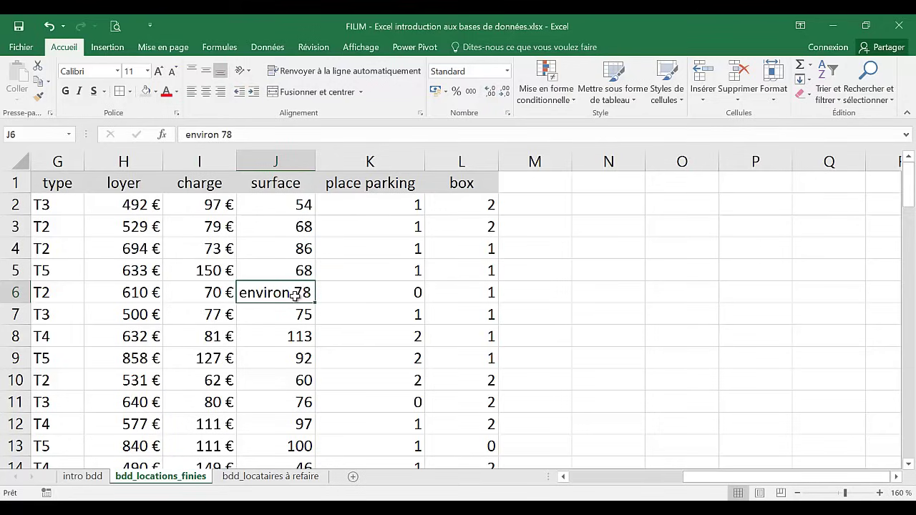
{"action": "double_click", "coordinate": [295, 296]}
{"action": "left_click_drag", "start_coordinate": [290, 295], "coordinate": [226, 292]}
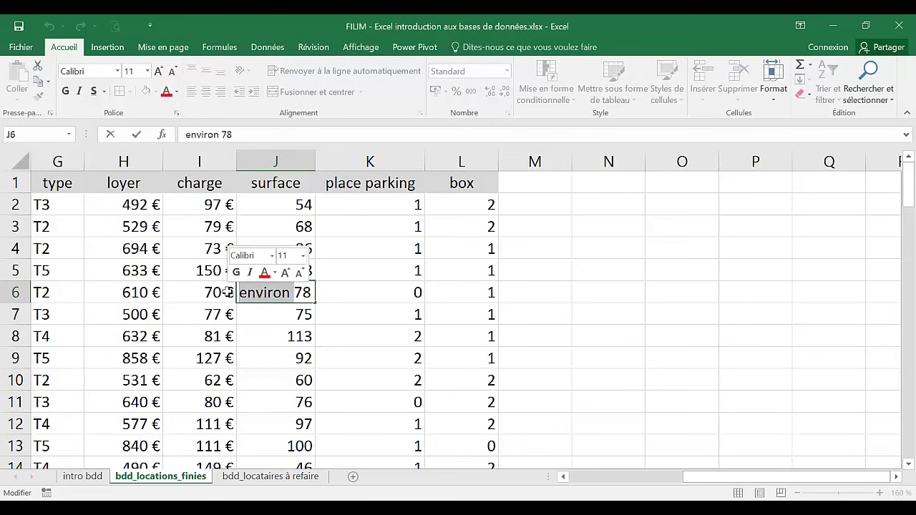
{"action": "key", "text": "BackSpace"}
{"action": "key", "text": "Return"}
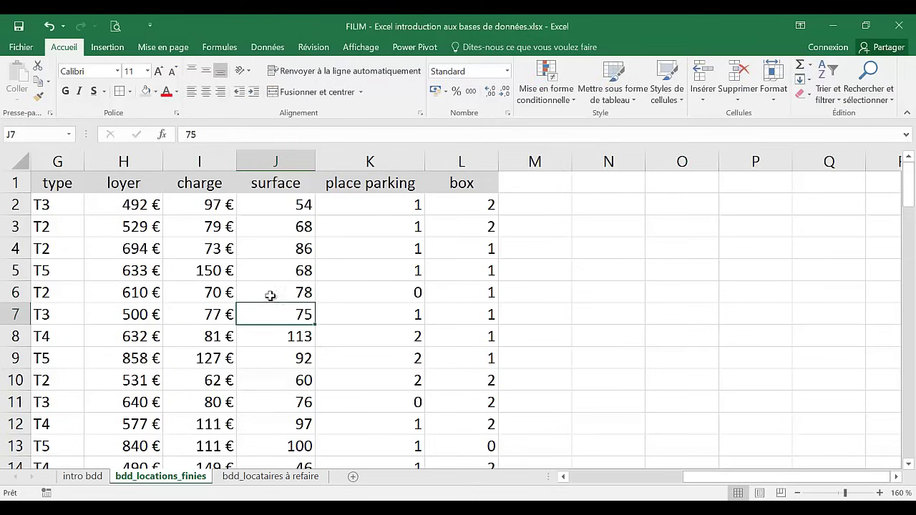
{"action": "left_click", "coordinate": [270, 295]}
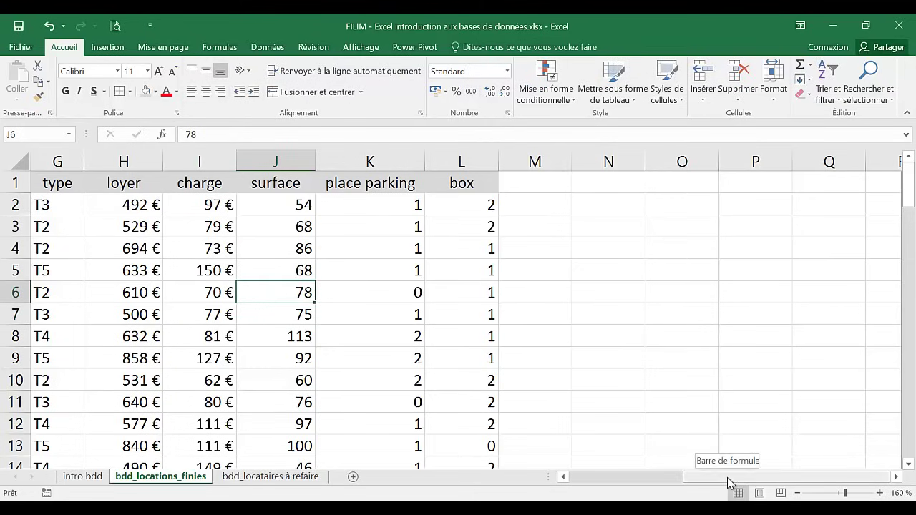
{"action": "left_click_drag", "start_coordinate": [729, 483], "coordinate": [612, 481]}
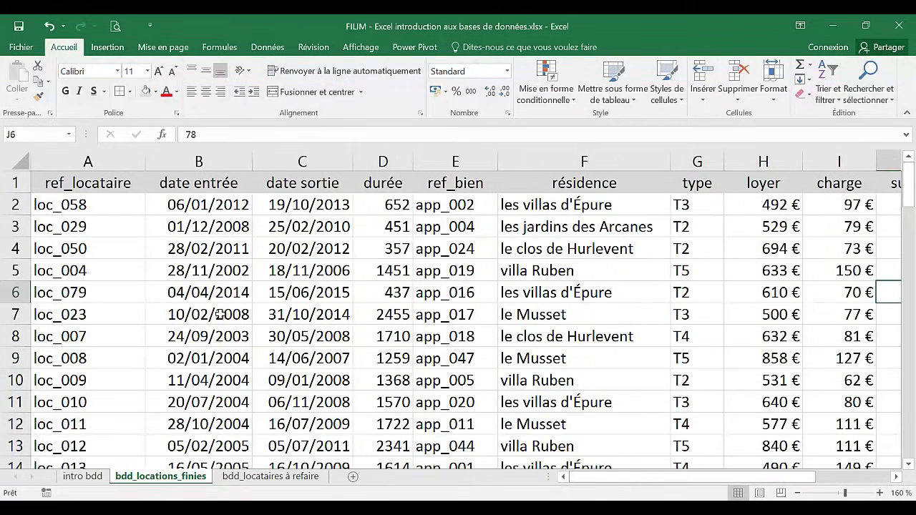
{"action": "left_click", "coordinate": [221, 314]}
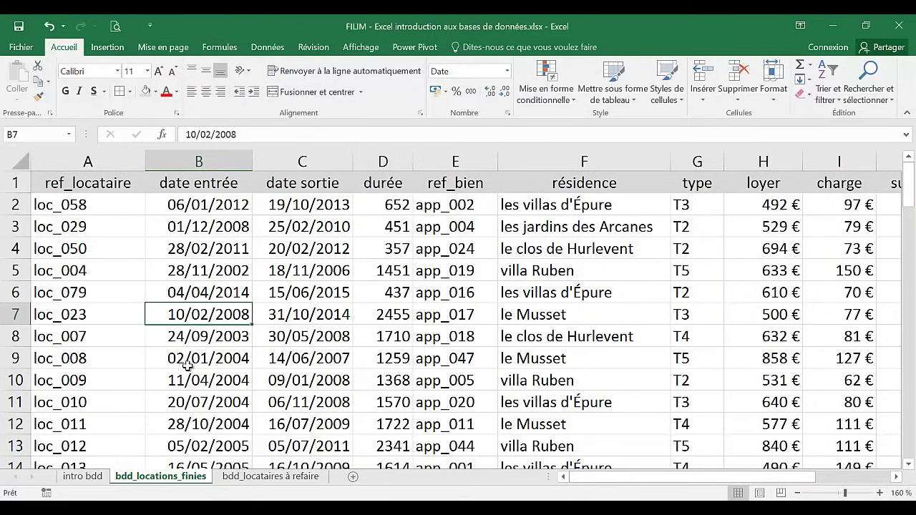
{"action": "left_click", "coordinate": [159, 360]}
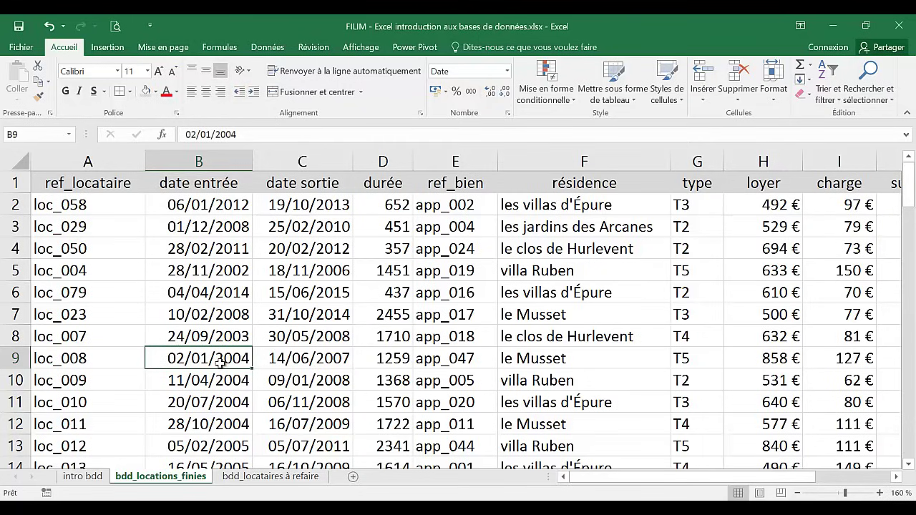
{"action": "left_click", "coordinate": [95, 478]}
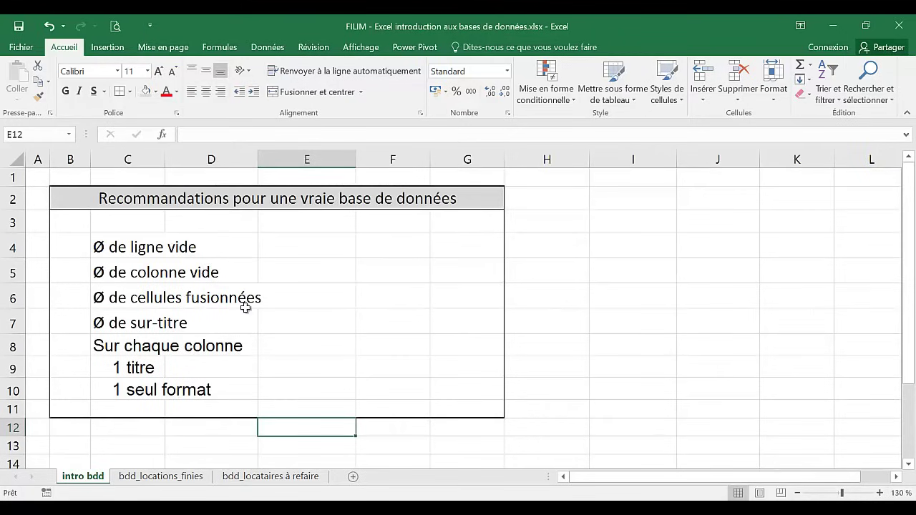
{"action": "left_click", "coordinate": [174, 476]}
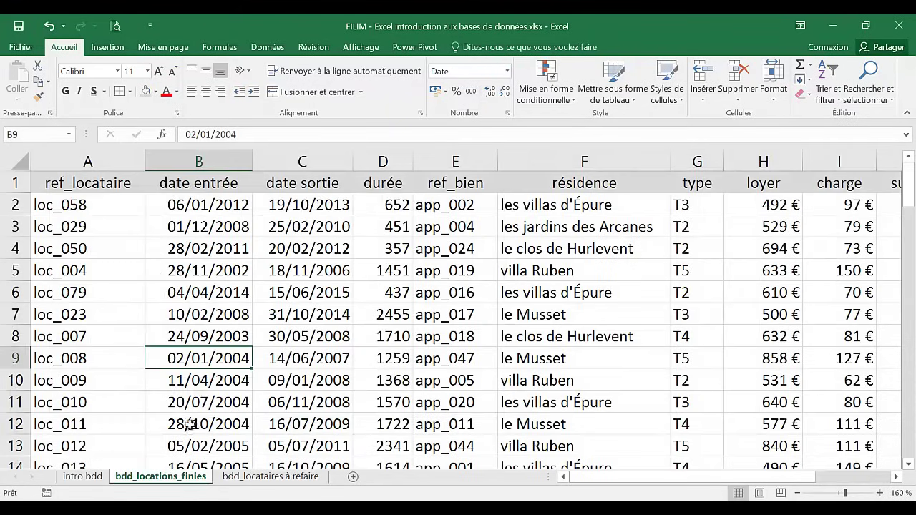
{"action": "left_click", "coordinate": [246, 310]}
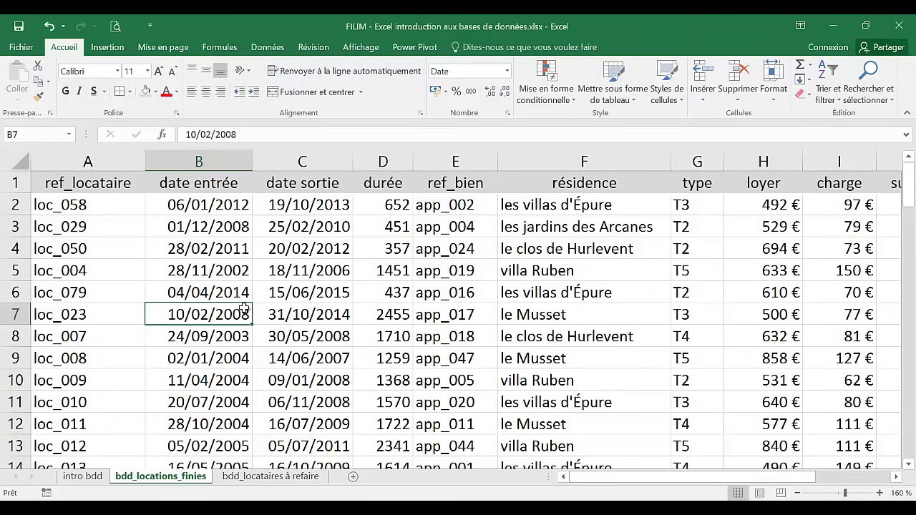
{"action": "left_click", "coordinate": [212, 152]}
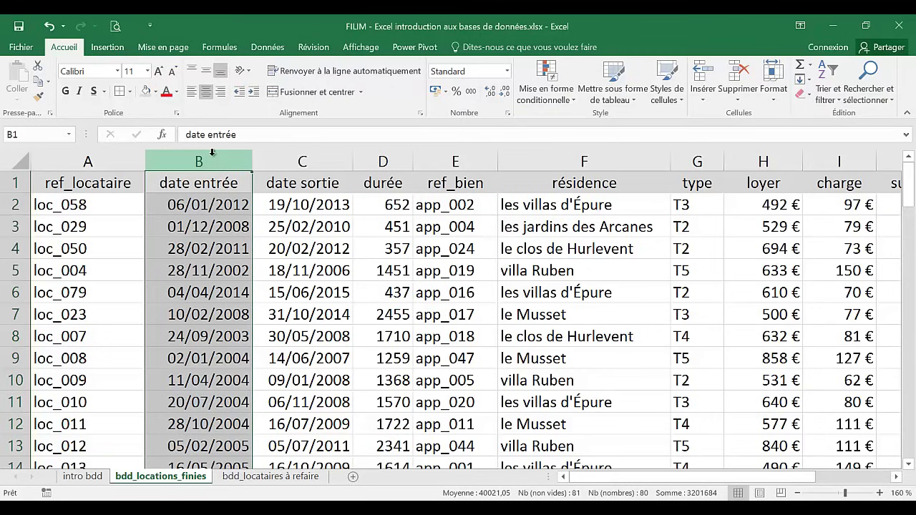
{"action": "left_click", "coordinate": [15, 292]}
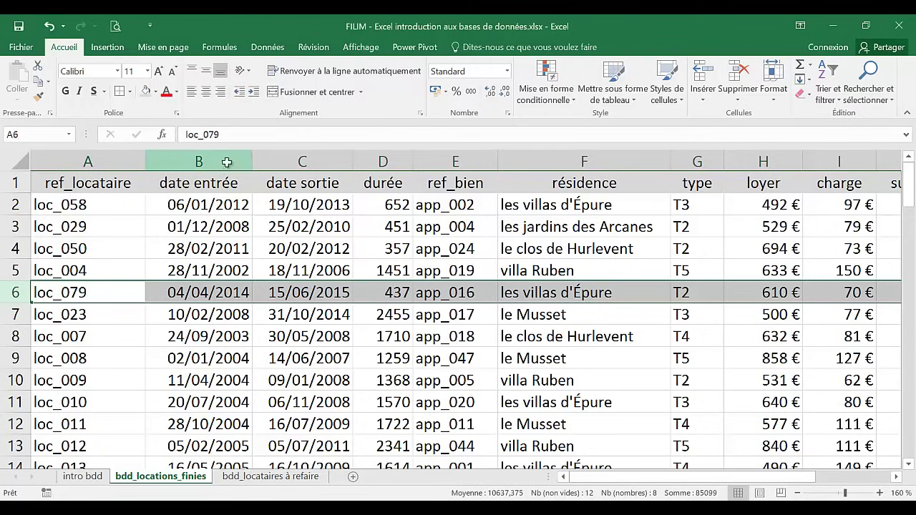
{"action": "left_click", "coordinate": [226, 162]}
{"action": "left_click", "coordinate": [392, 342]}
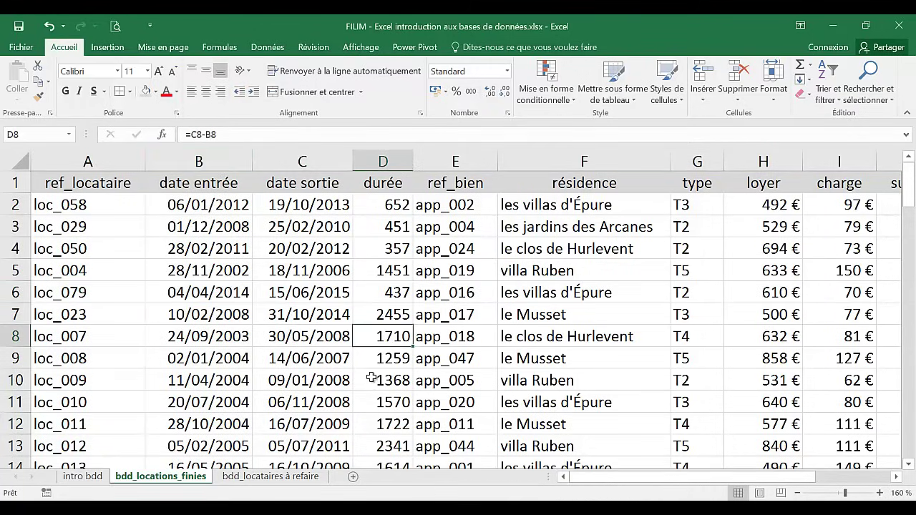
{"action": "left_click", "coordinate": [334, 352]}
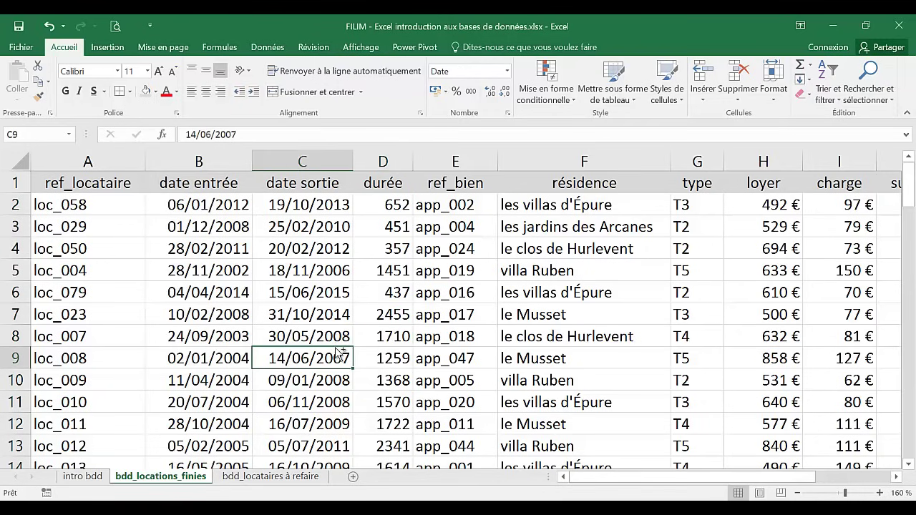
{"action": "key", "text": "ctrl+a"}
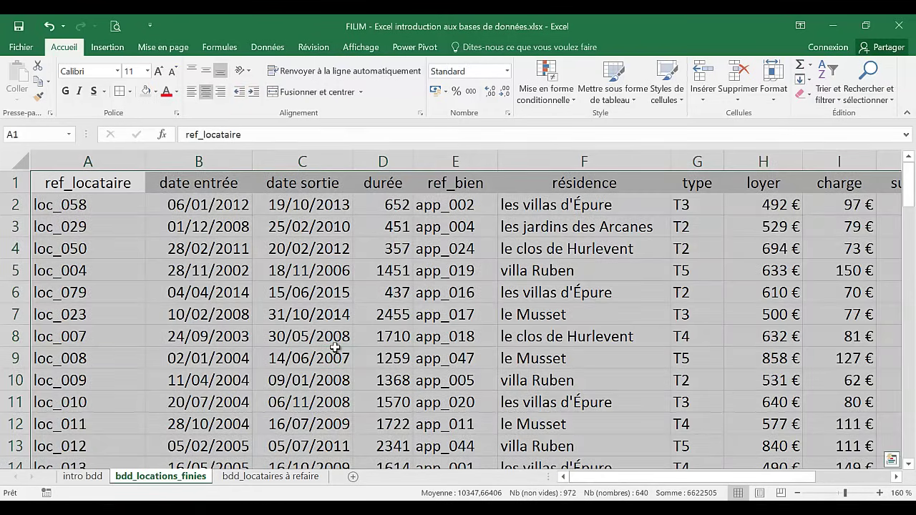
{"action": "left_click", "coordinate": [334, 353]}
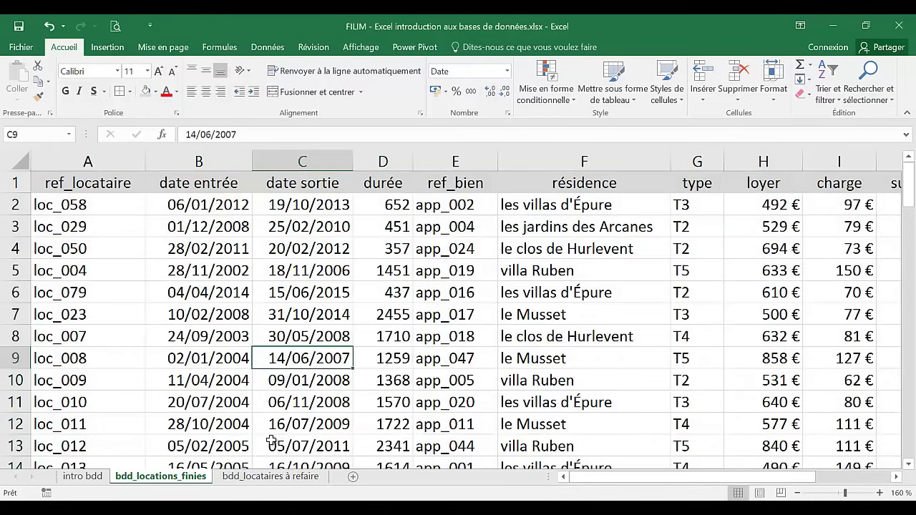
Switch to the bdd_locataires à refaire sheet and inspect civility, nom and prénom values like Mme, Folace, José
{"action": "left_click", "coordinate": [266, 478]}
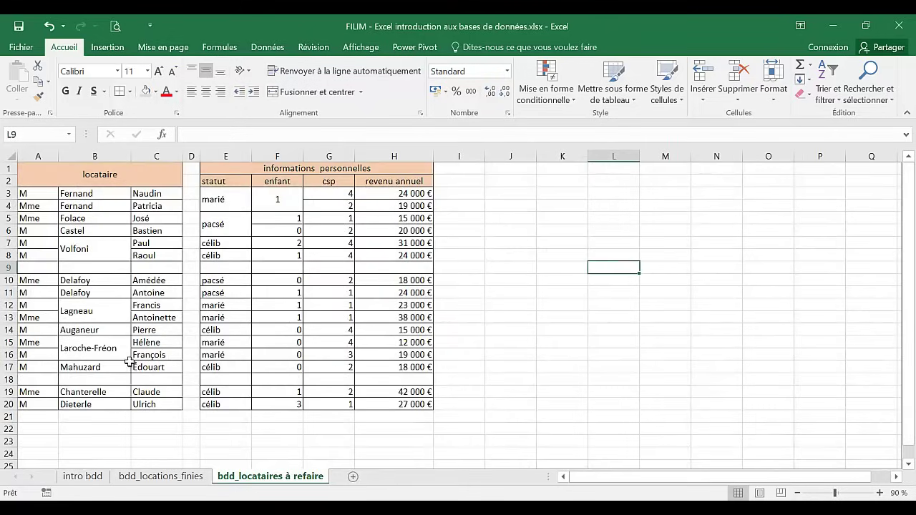
{"action": "scroll", "coordinate": [107, 370], "scroll_direction": "up", "scroll_amount": 1, "text": "ctrl"}
{"action": "scroll", "coordinate": [107, 371], "scroll_direction": "up", "scroll_amount": 1, "text": "ctrl"}
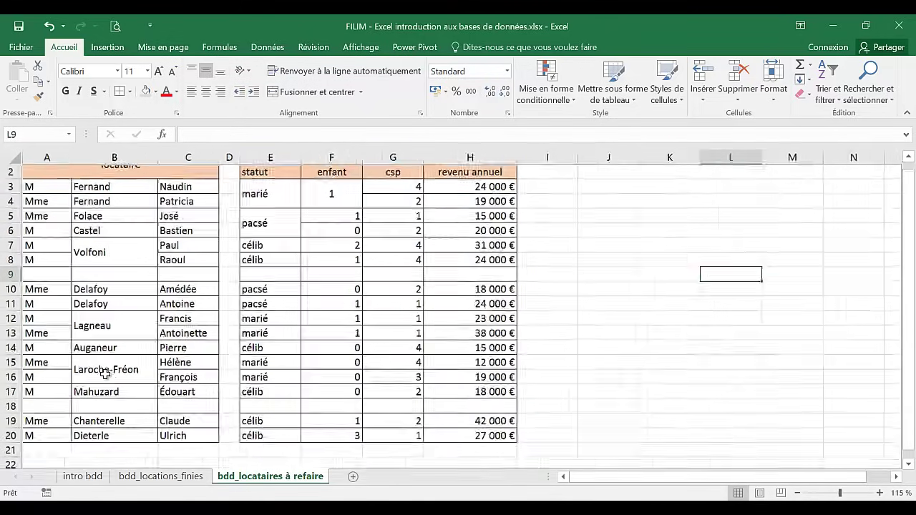
{"action": "scroll", "coordinate": [108, 371], "scroll_direction": "up", "scroll_amount": 1, "text": "ctrl"}
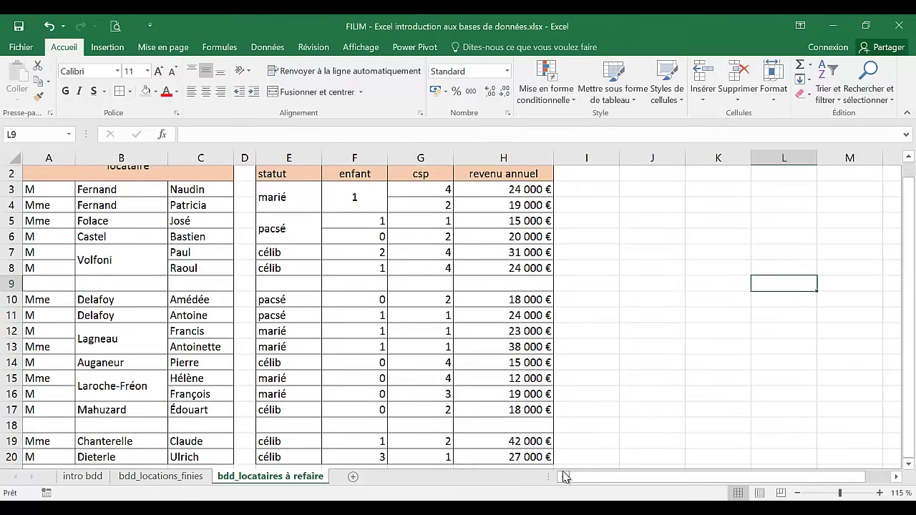
{"action": "scroll", "coordinate": [209, 354], "scroll_direction": "up", "scroll_amount": 1}
{"action": "left_click", "coordinate": [205, 349]}
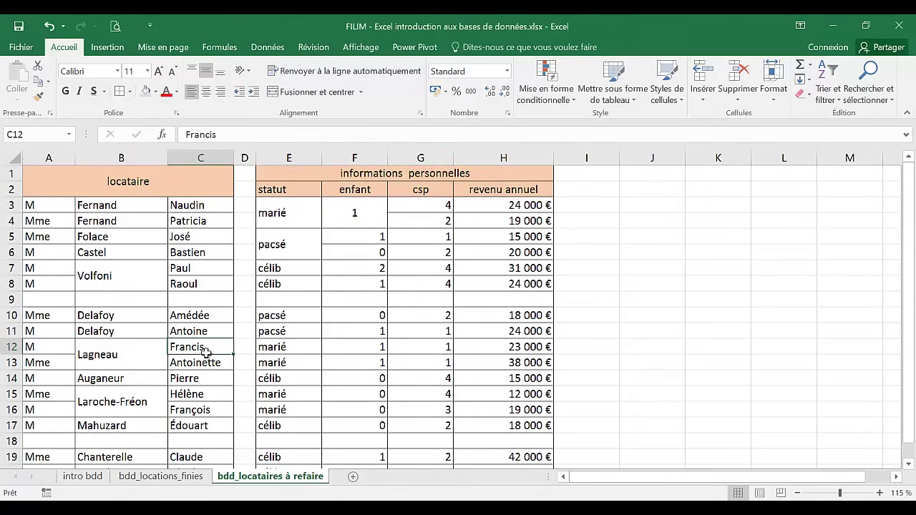
{"action": "left_click", "coordinate": [61, 208]}
{"action": "left_click", "coordinate": [57, 222]}
{"action": "left_click", "coordinate": [56, 238]}
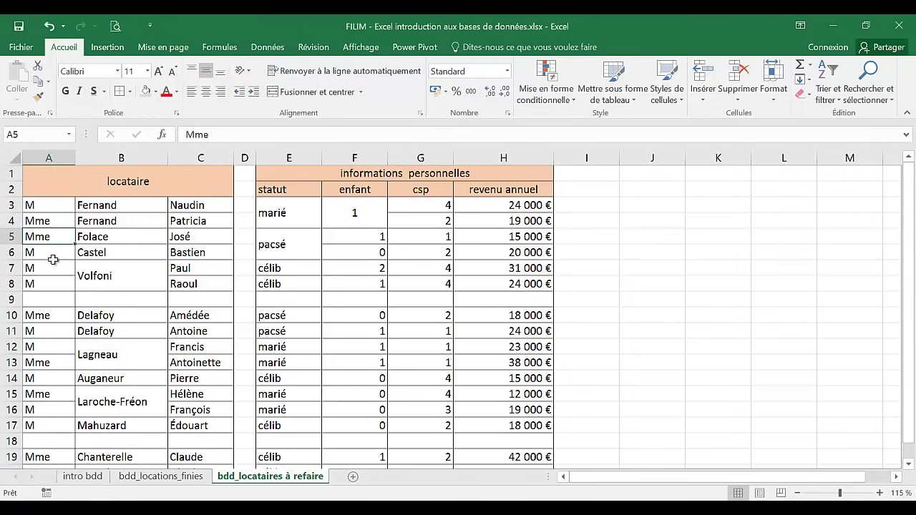
{"action": "left_click", "coordinate": [123, 237]}
{"action": "left_click", "coordinate": [214, 236]}
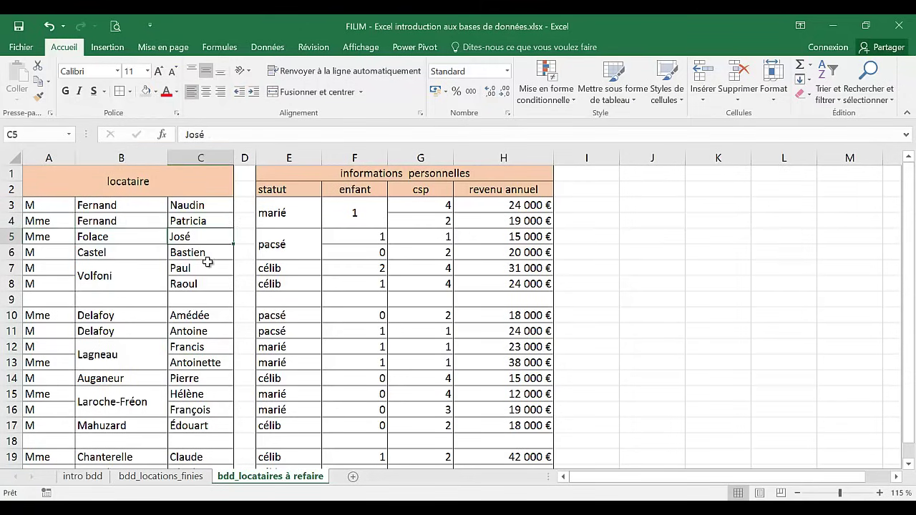
Inspect the merged statut and enfant cells and the csp and revenu annuel values, e.g. 23 000 €
{"action": "left_click", "coordinate": [293, 238]}
{"action": "left_click", "coordinate": [352, 222]}
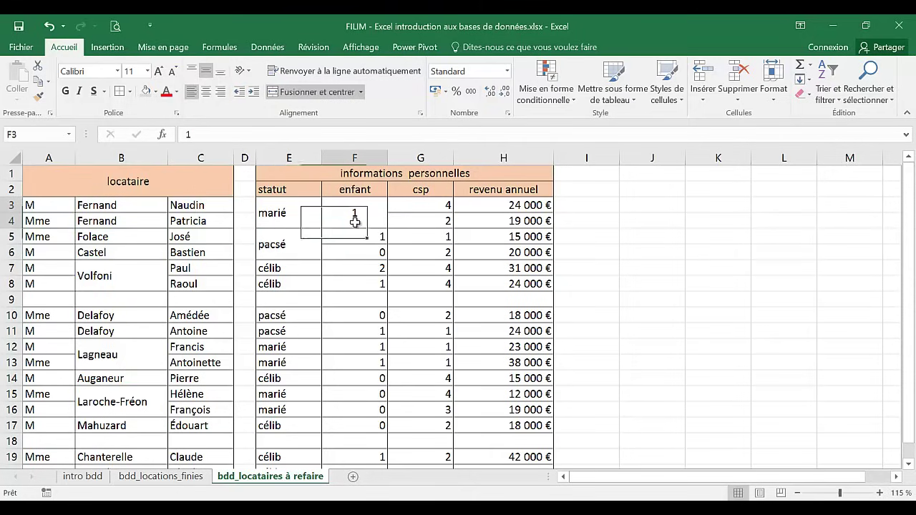
{"action": "left_click", "coordinate": [434, 206]}
{"action": "left_click", "coordinate": [417, 253]}
{"action": "left_click", "coordinate": [475, 242]}
{"action": "left_click", "coordinate": [483, 255]}
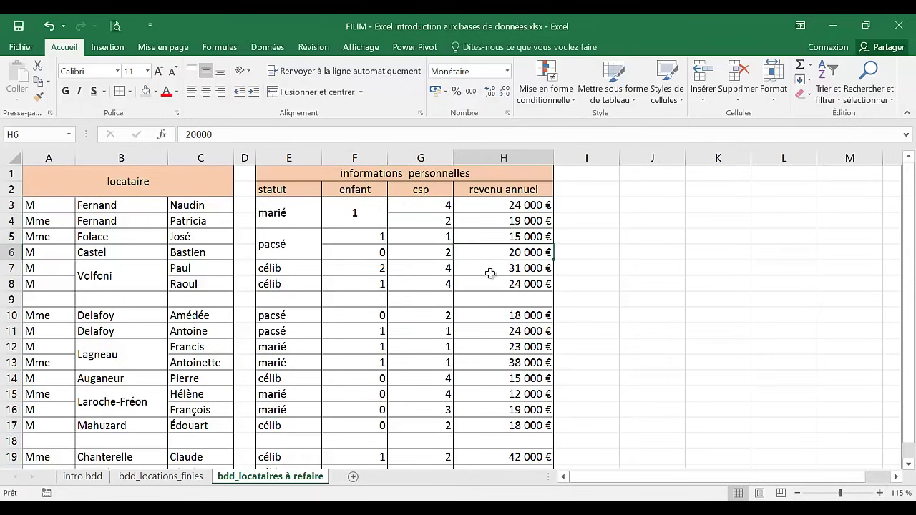
{"action": "left_click", "coordinate": [495, 346]}
{"action": "scroll", "coordinate": [495, 344], "scroll_direction": "down", "scroll_amount": 2}
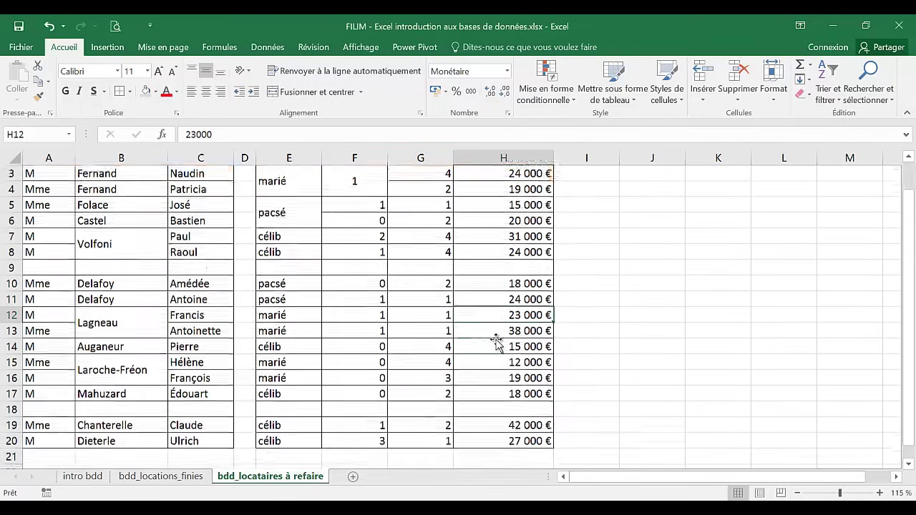
{"action": "scroll", "coordinate": [496, 337], "scroll_direction": "up", "scroll_amount": 2}
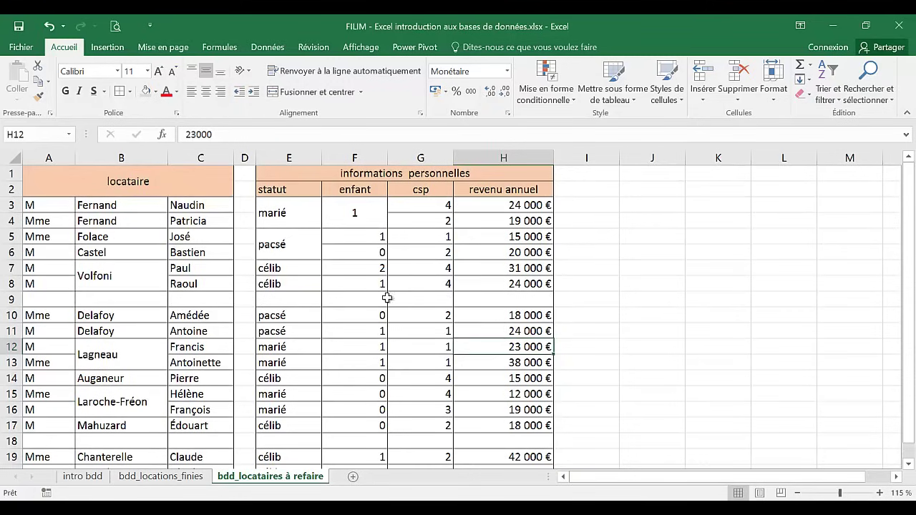
Select empty row 9 and the Francis row, then recheck the merged statut and enfant cells
{"action": "left_click", "coordinate": [11, 299]}
{"action": "left_click", "coordinate": [59, 330]}
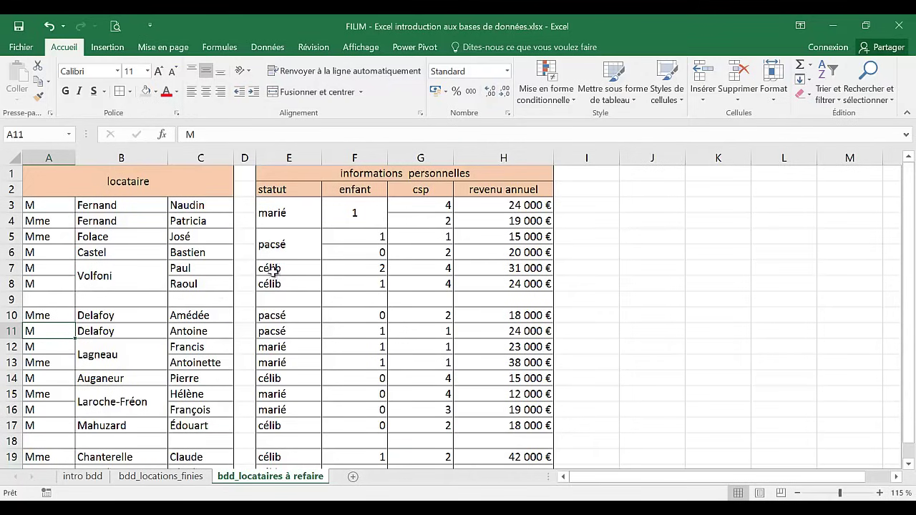
{"action": "left_click_drag", "start_coordinate": [38, 303], "coordinate": [518, 306]}
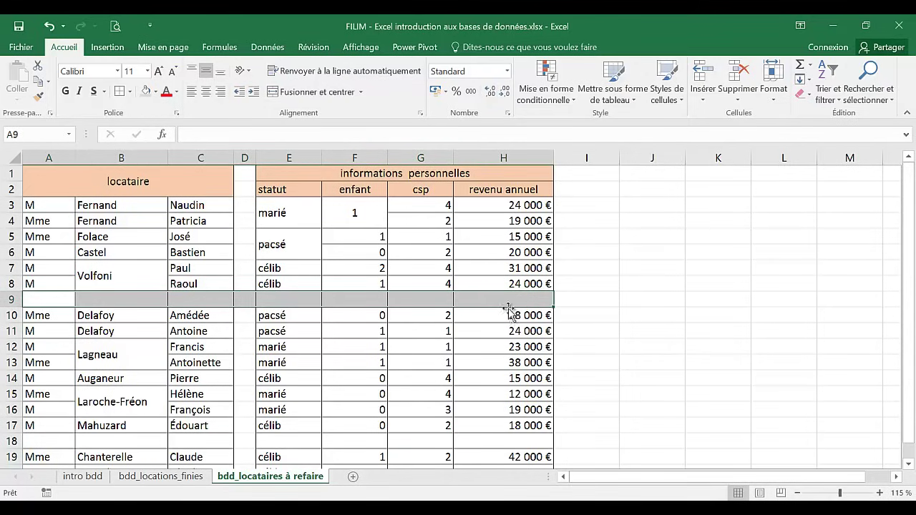
{"action": "left_click", "coordinate": [11, 346]}
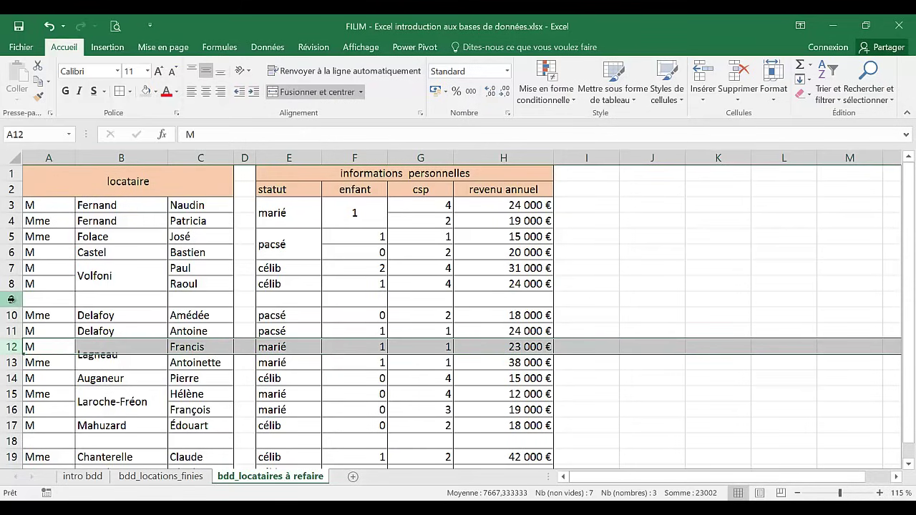
{"action": "left_click", "coordinate": [226, 346]}
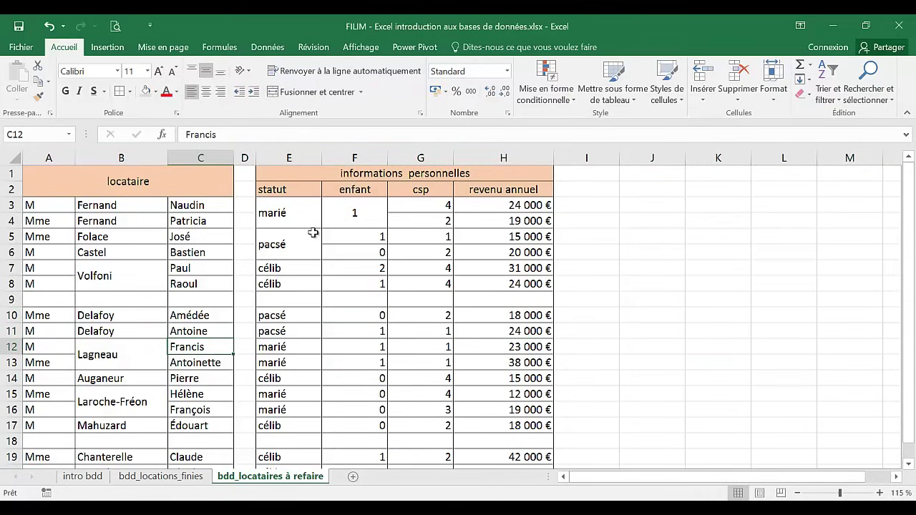
{"action": "left_click", "coordinate": [291, 210]}
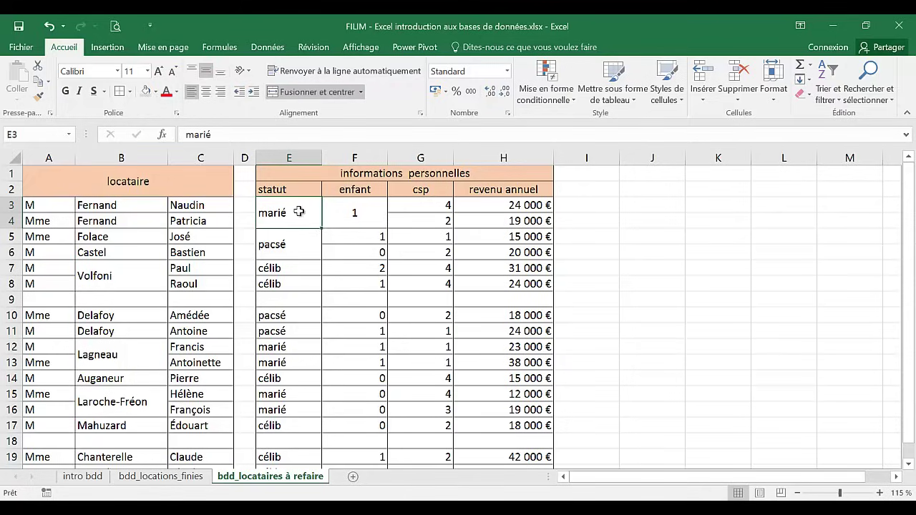
{"action": "left_click", "coordinate": [327, 214]}
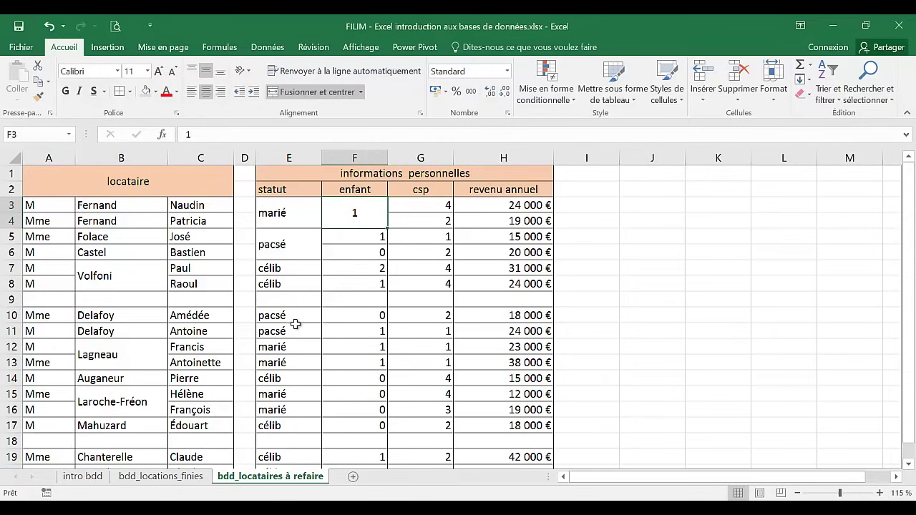
{"action": "left_click", "coordinate": [296, 328]}
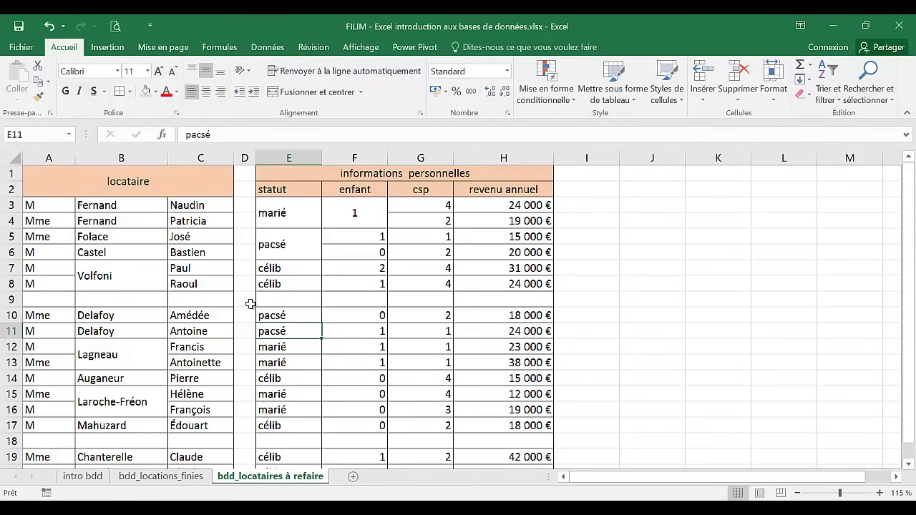
{"action": "scroll", "coordinate": [90, 302], "scroll_direction": "down", "scroll_amount": 1}
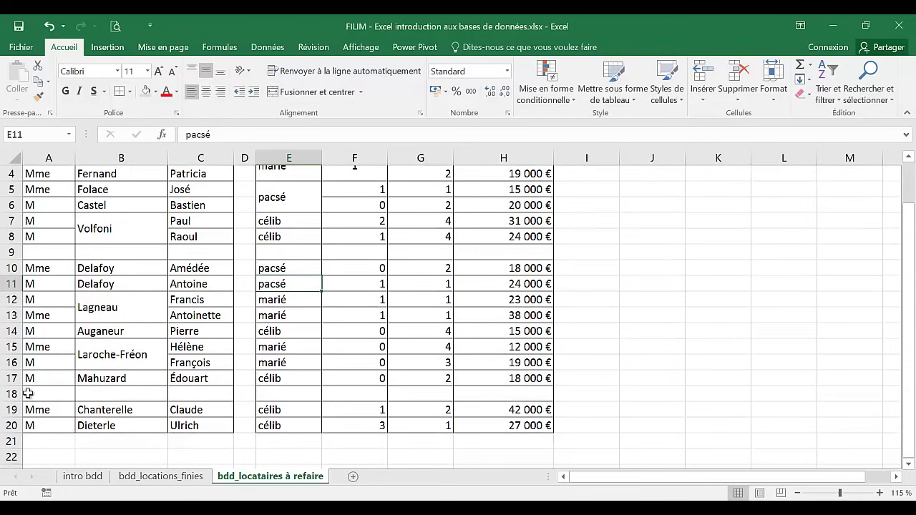
{"action": "scroll", "coordinate": [13, 391], "scroll_direction": "up", "scroll_amount": 1}
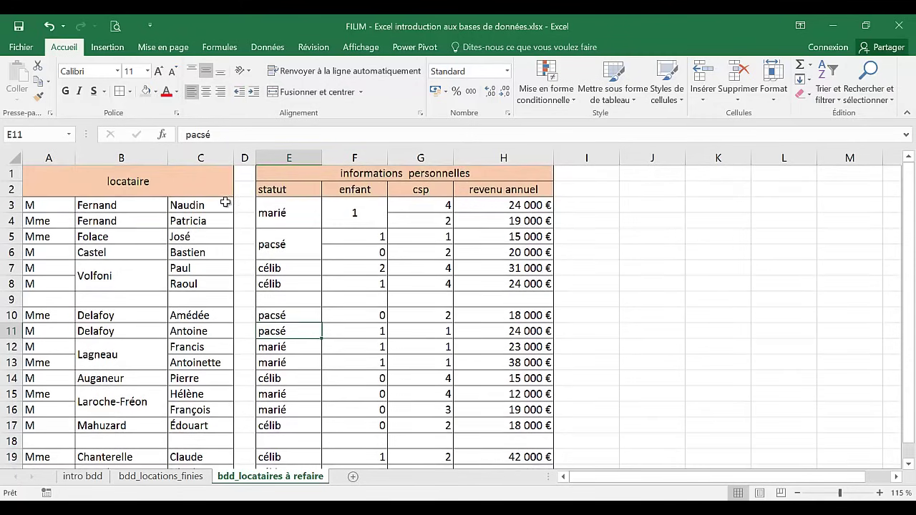
Delete the empty rows 9 and 17 from the tenant table
{"action": "right_click", "coordinate": [11, 299]}
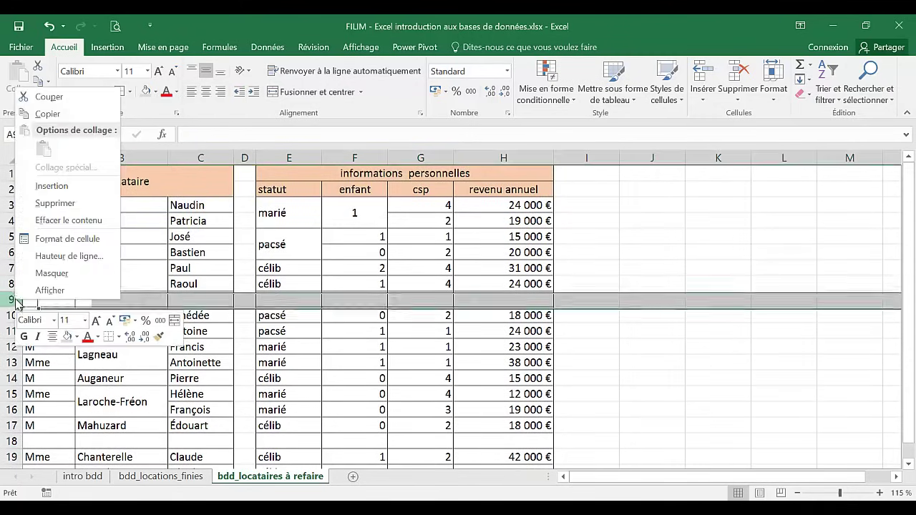
{"action": "left_click", "coordinate": [55, 203]}
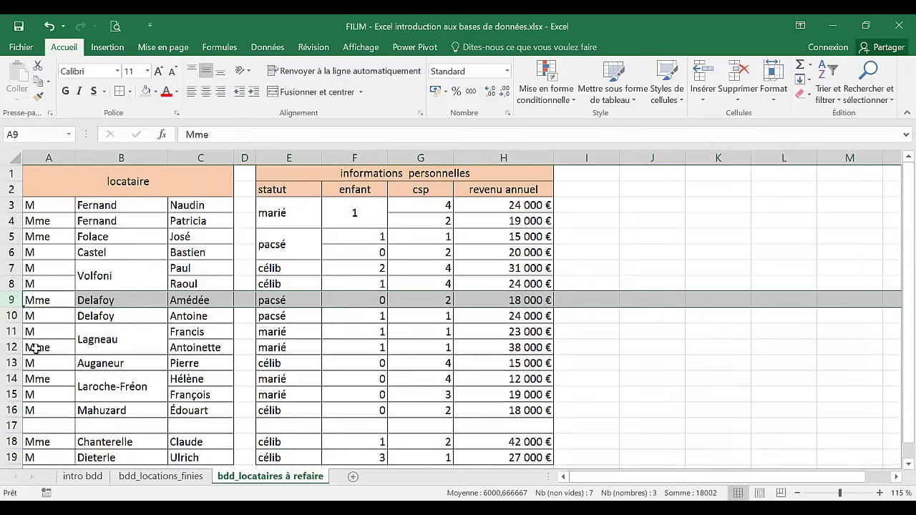
{"action": "left_click", "coordinate": [13, 425]}
{"action": "right_click", "coordinate": [13, 426]}
{"action": "left_click", "coordinate": [51, 327]}
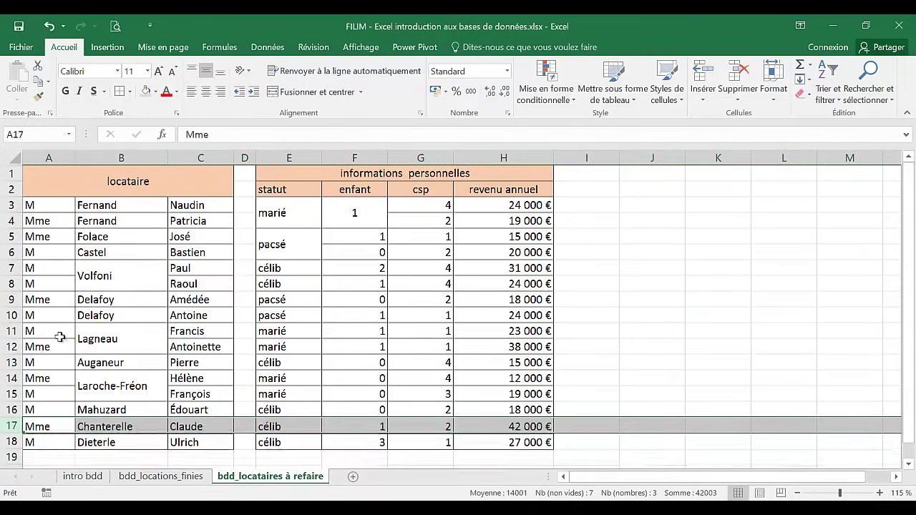
Delete the empty column D between prénom and statut
{"action": "right_click", "coordinate": [244, 156]}
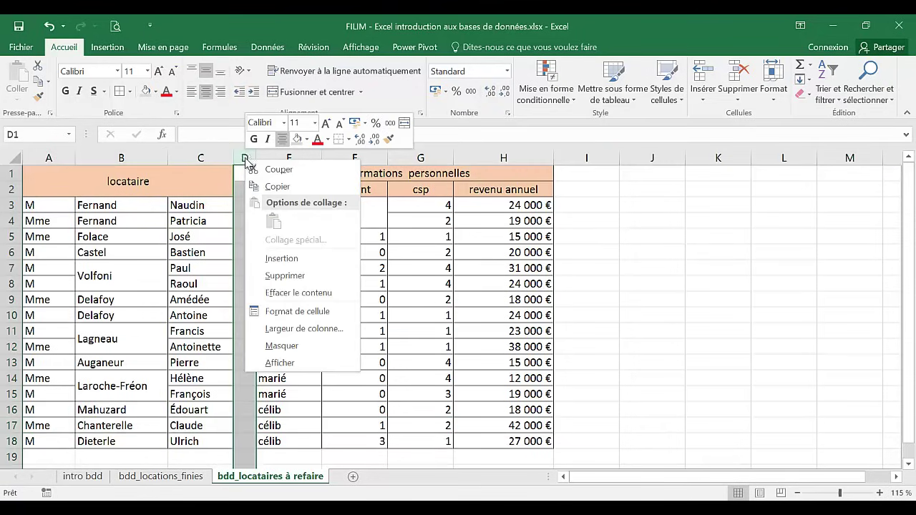
{"action": "left_click", "coordinate": [274, 276]}
{"action": "left_click", "coordinate": [274, 283]}
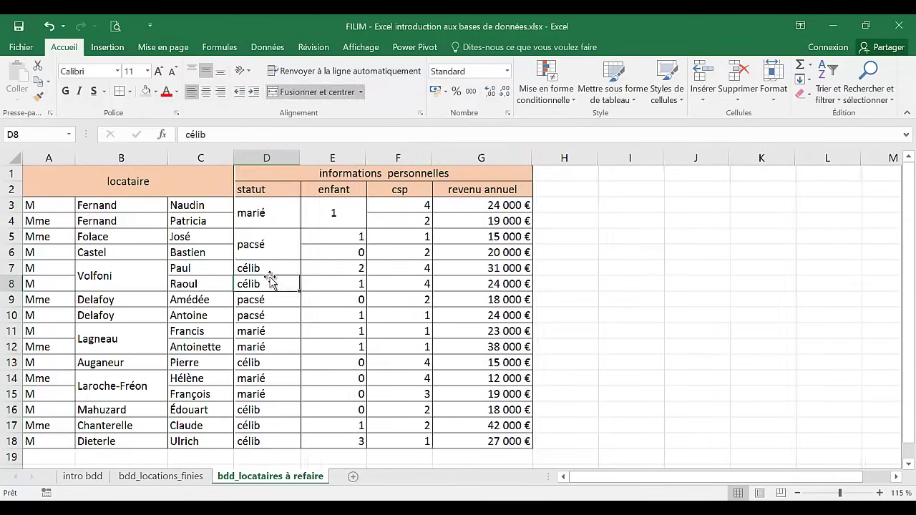
{"action": "left_click", "coordinate": [8, 173]}
Delete the top super-title row
{"action": "right_click", "coordinate": [13, 179]}
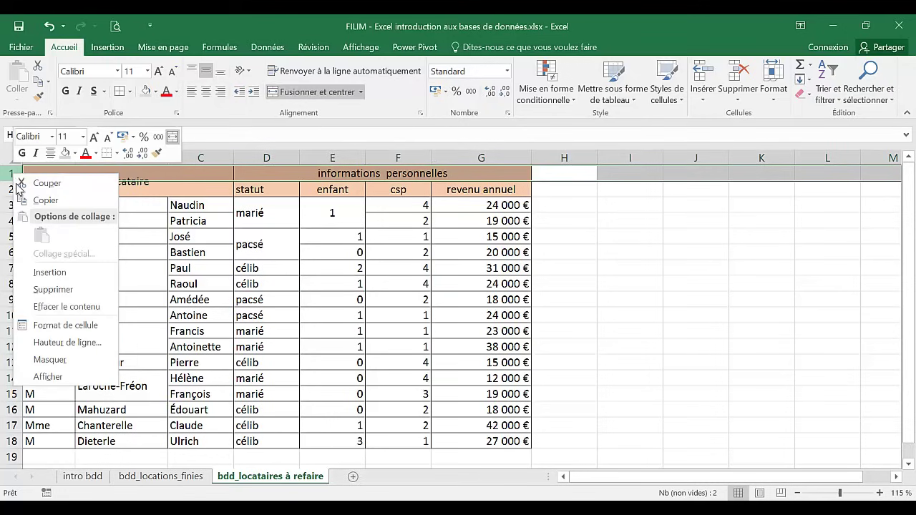
{"action": "left_click", "coordinate": [53, 290]}
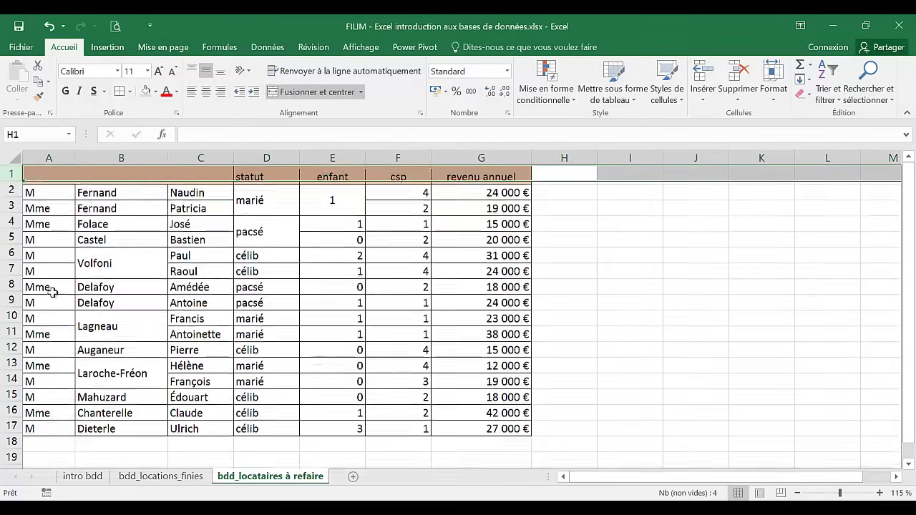
{"action": "left_click", "coordinate": [277, 256]}
Check the statut, enfant, csp and revenu annuel headings in row 1, then select the table A1:G17
{"action": "left_click", "coordinate": [278, 176]}
{"action": "left_click", "coordinate": [332, 174]}
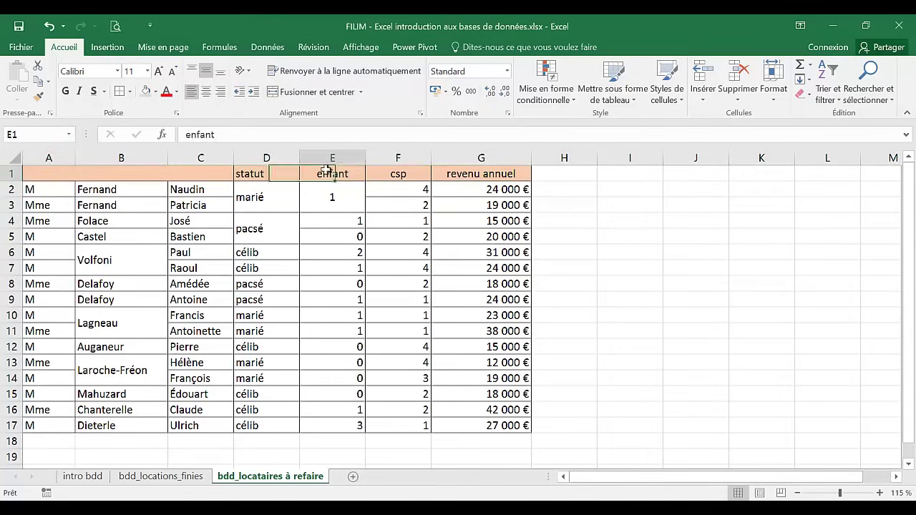
{"action": "left_click", "coordinate": [397, 173]}
{"action": "left_click", "coordinate": [481, 174]}
{"action": "left_click", "coordinate": [50, 176]}
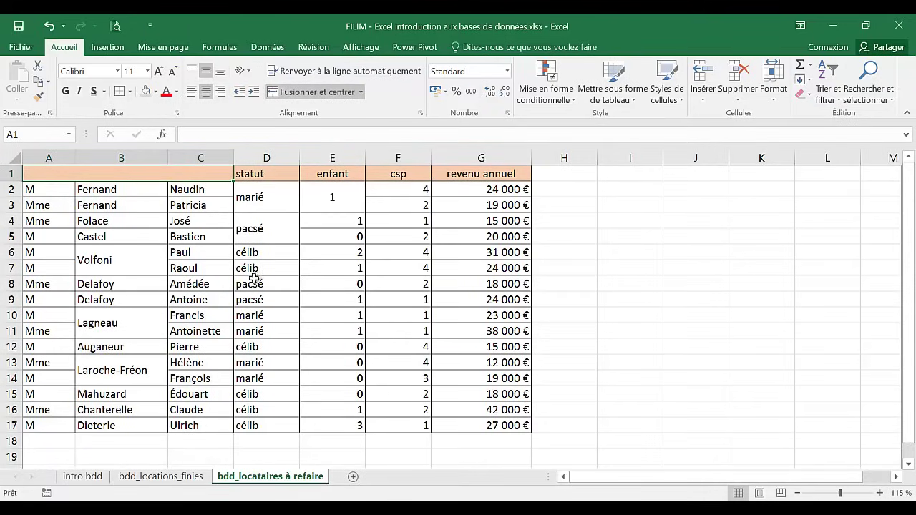
{"action": "left_click_drag", "start_coordinate": [55, 178], "coordinate": [458, 419]}
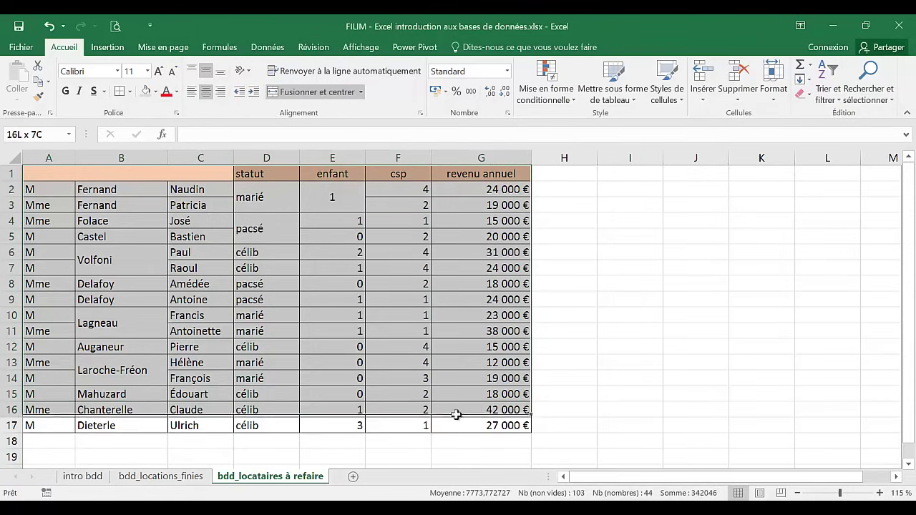
Unmerge all cells in A1:G17 and enter the headings civilité in A1 and nom in B1
{"action": "left_click", "coordinate": [322, 93]}
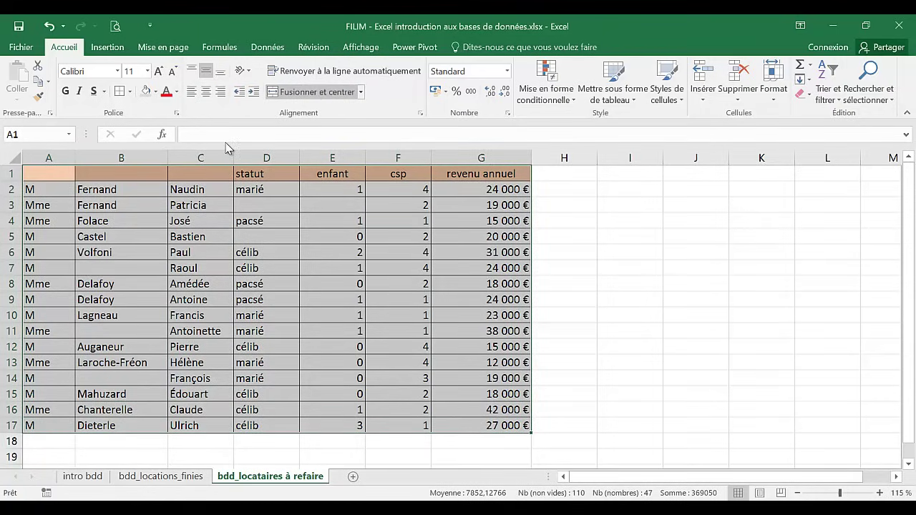
{"action": "left_click", "coordinate": [64, 266]}
{"action": "left_click", "coordinate": [60, 174]}
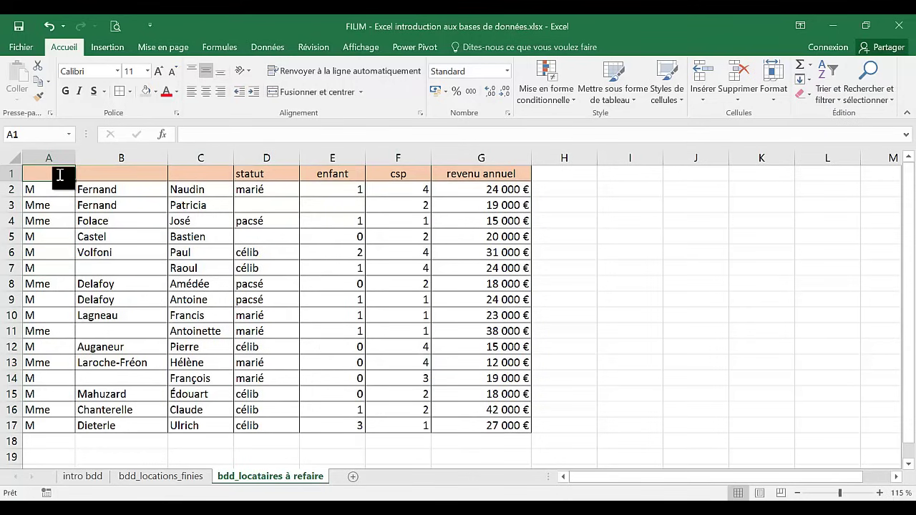
{"action": "type", "text": "civilité"}
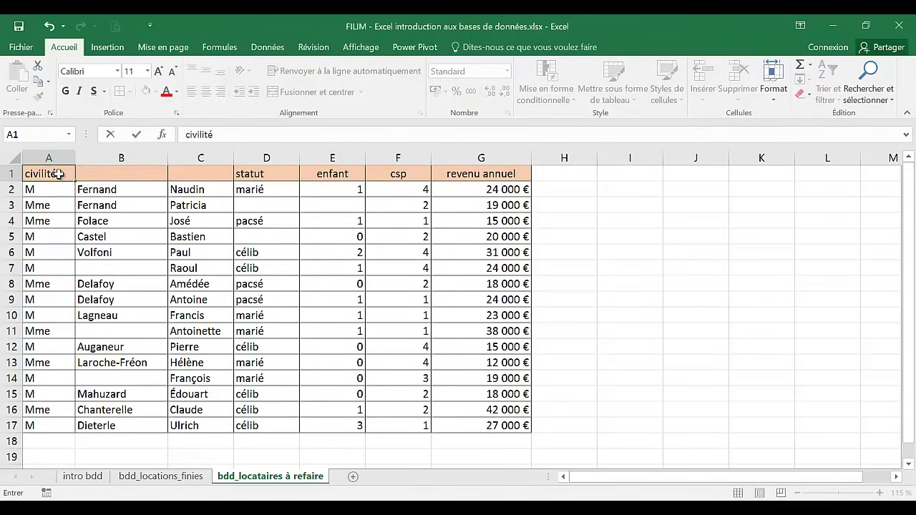
{"action": "key", "text": "Tab"}
{"action": "type", "text": "no"}
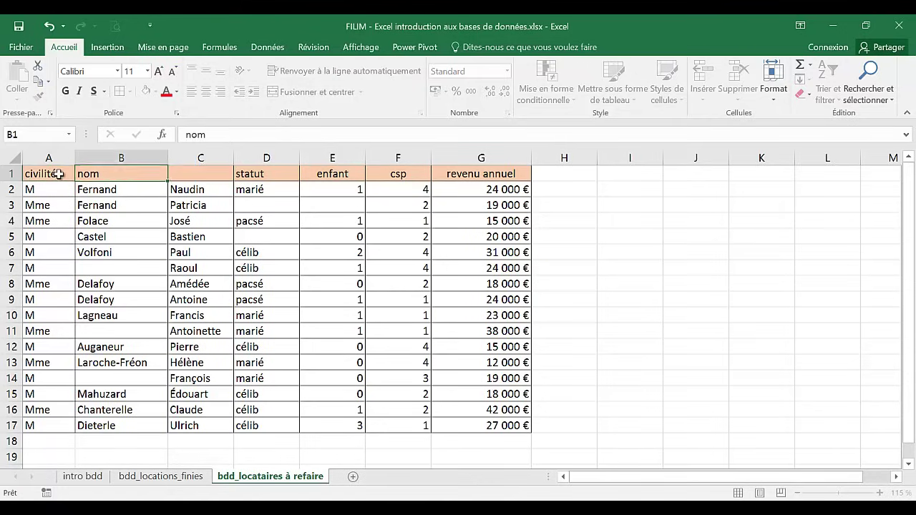
{"action": "key", "text": "Tab"}
Finish the prénom heading in C1 and fill marié, 1 and pacsé down into D3, E3 and D5
{"action": "type", "text": "préno"}
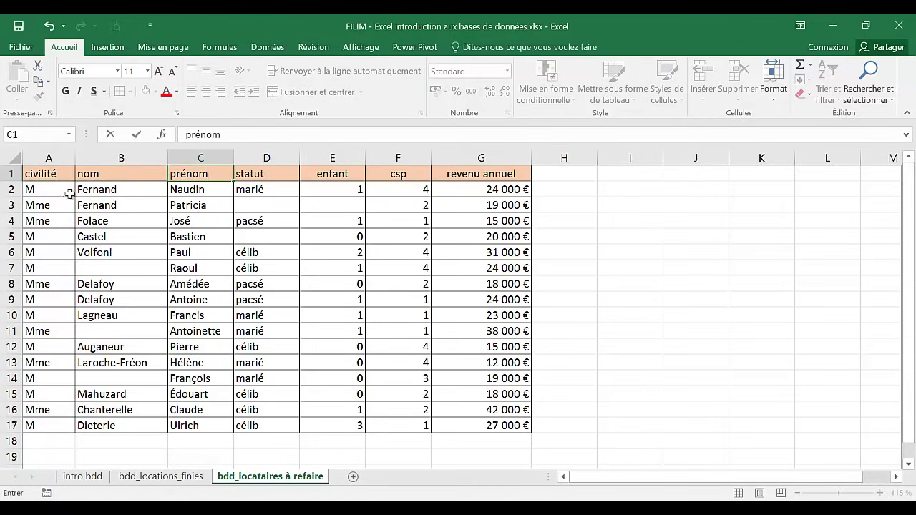
{"action": "left_click", "coordinate": [270, 194]}
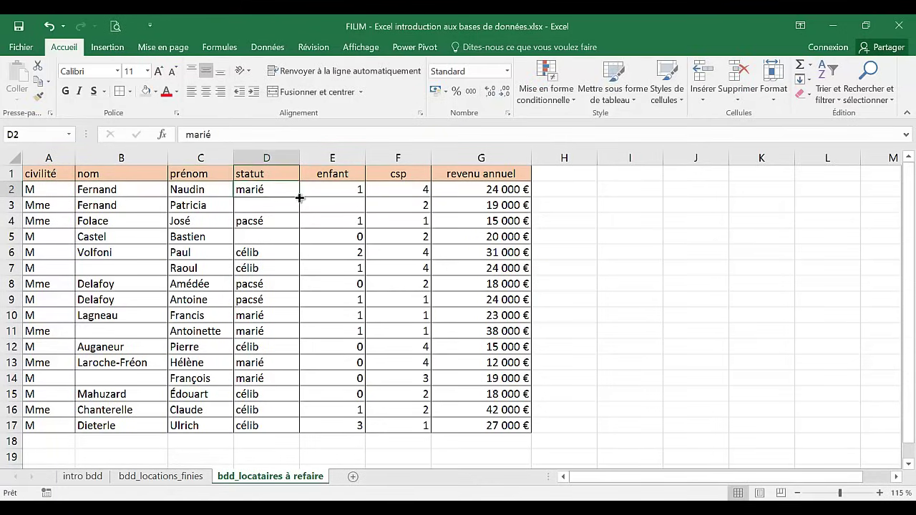
{"action": "left_click_drag", "start_coordinate": [299, 198], "coordinate": [299, 213]}
{"action": "left_click", "coordinate": [337, 187]}
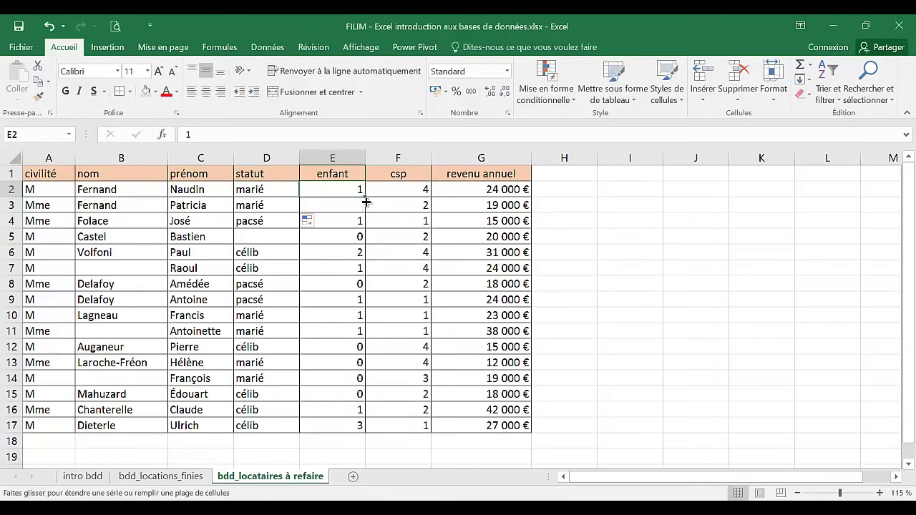
{"action": "left_click_drag", "start_coordinate": [365, 202], "coordinate": [365, 209]}
{"action": "left_click", "coordinate": [265, 224]}
{"action": "left_click_drag", "start_coordinate": [299, 228], "coordinate": [299, 244]}
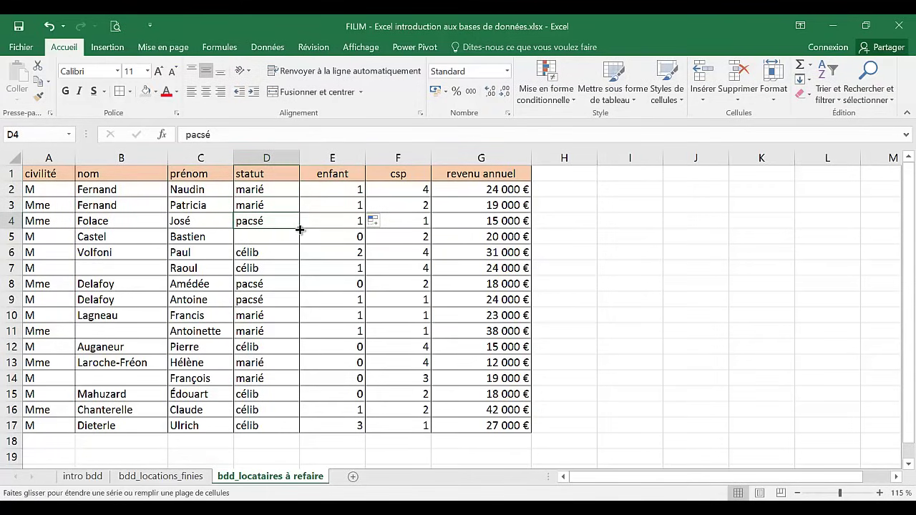
Fill Volfoni, Lagneau and Laroche-Fréon down into B7, B11 and B14, then verify no blanks remain
{"action": "left_click", "coordinate": [137, 254]}
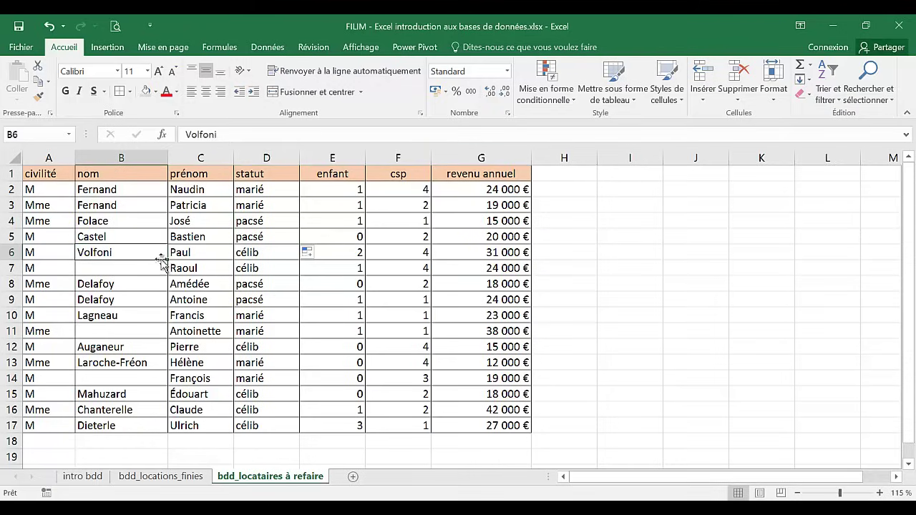
{"action": "left_click_drag", "start_coordinate": [167, 260], "coordinate": [161, 275]}
{"action": "left_click", "coordinate": [156, 319]}
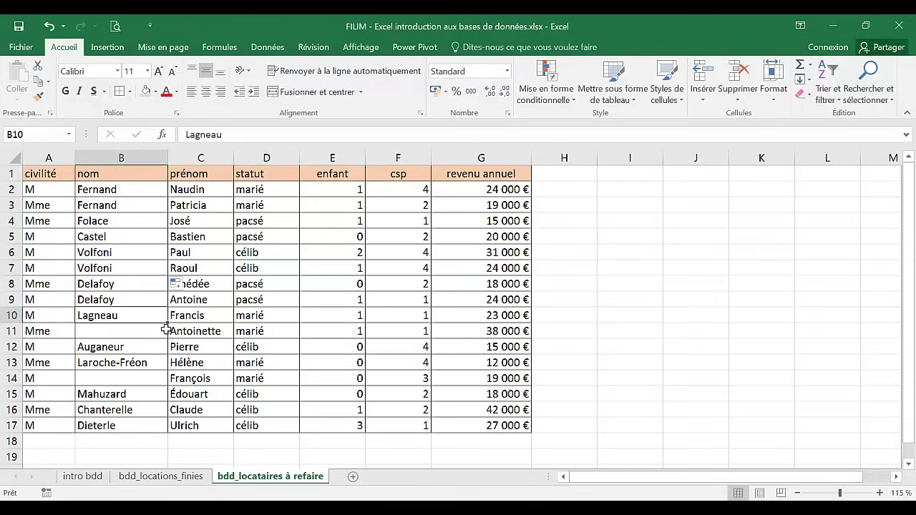
{"action": "left_click_drag", "start_coordinate": [168, 324], "coordinate": [167, 337]}
{"action": "left_click", "coordinate": [153, 365]}
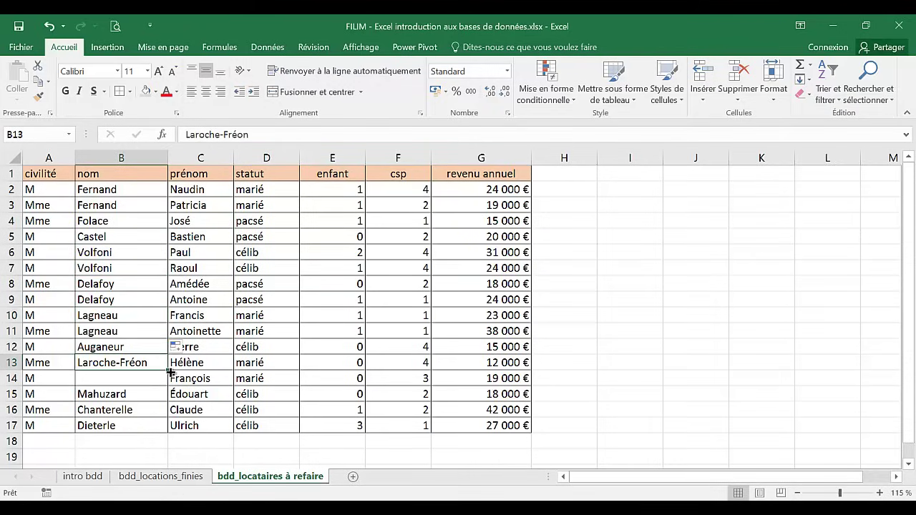
{"action": "left_click_drag", "start_coordinate": [166, 377], "coordinate": [166, 384]}
{"action": "left_click", "coordinate": [308, 393]}
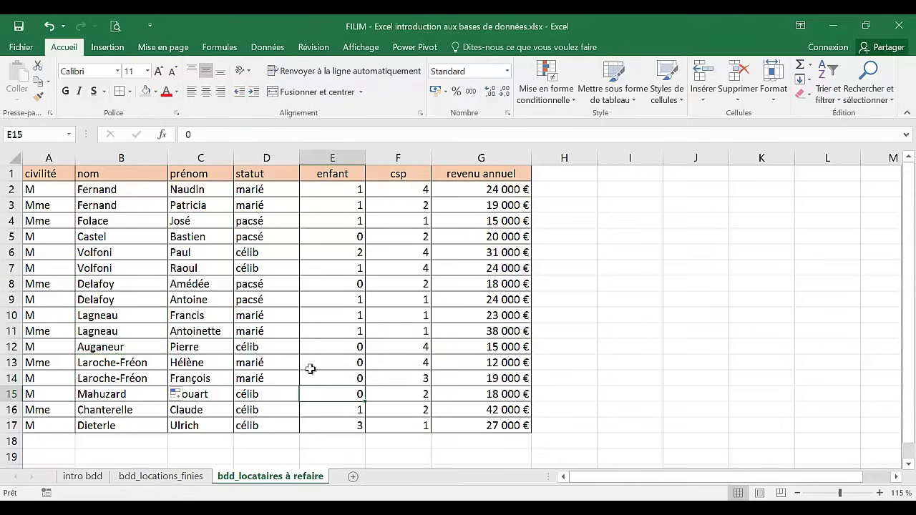
{"action": "left_click", "coordinate": [657, 298]}
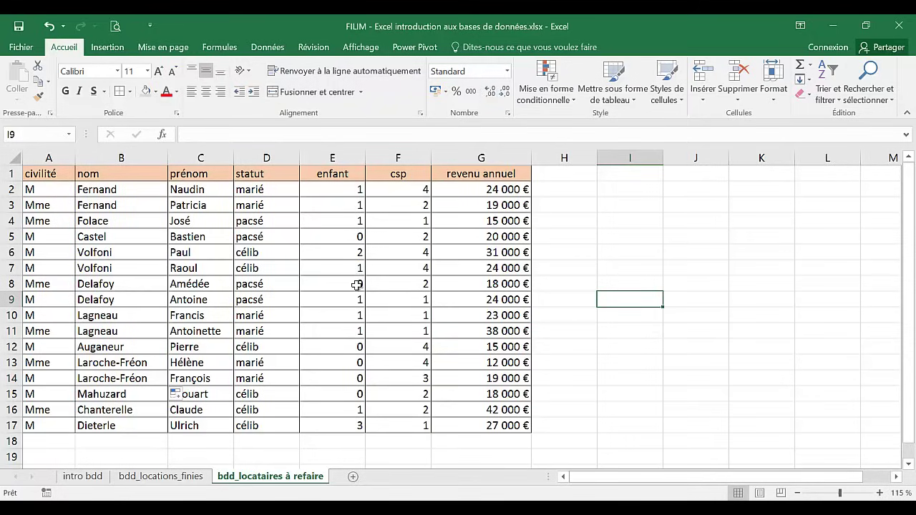
{"action": "left_click", "coordinate": [266, 303]}
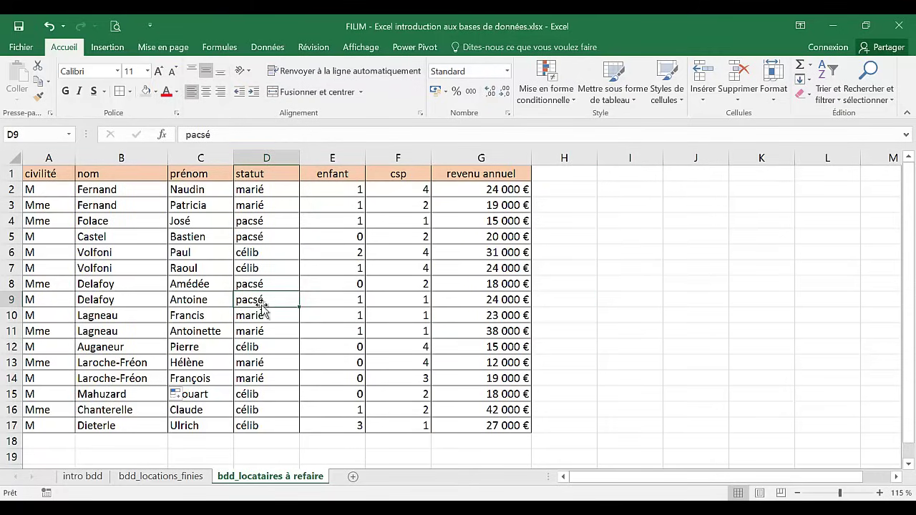
{"action": "left_click", "coordinate": [107, 336]}
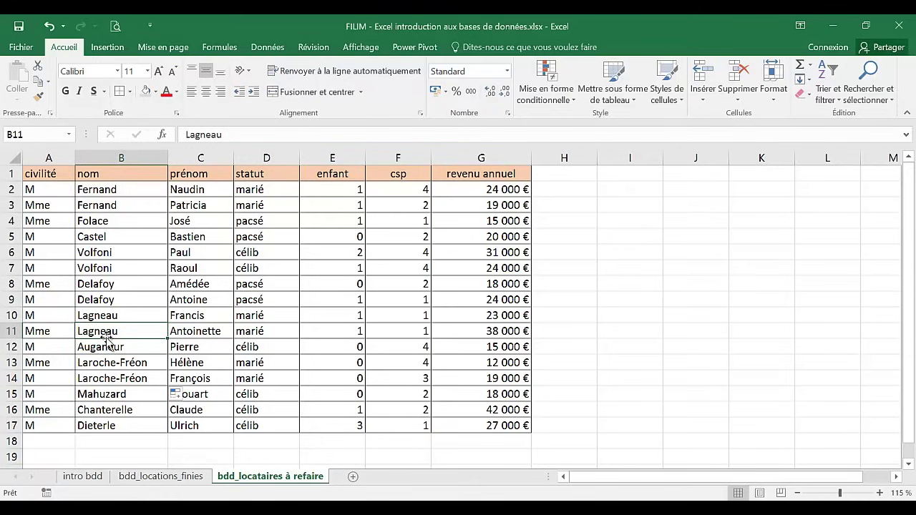
Read through the recommendations list on the intro bdd sheet, then go to bdd_locations_finies
{"action": "left_click", "coordinate": [159, 477]}
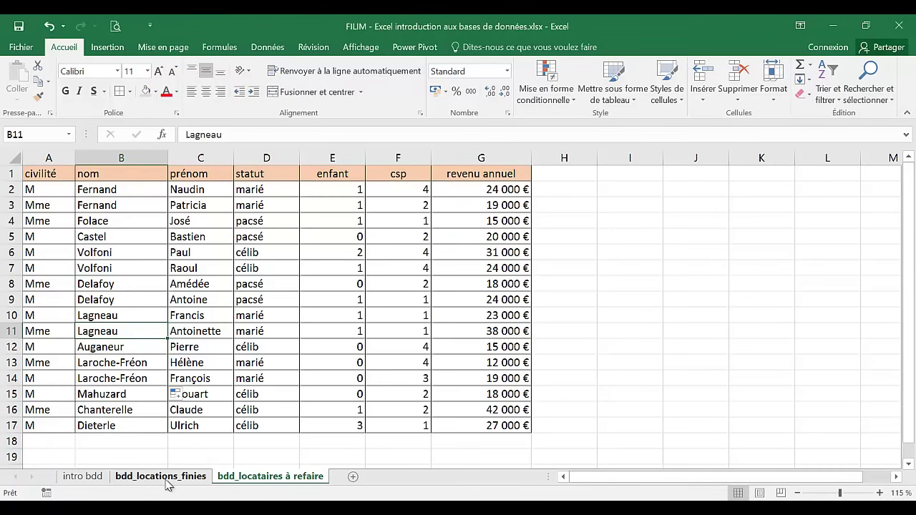
{"action": "left_click", "coordinate": [80, 476]}
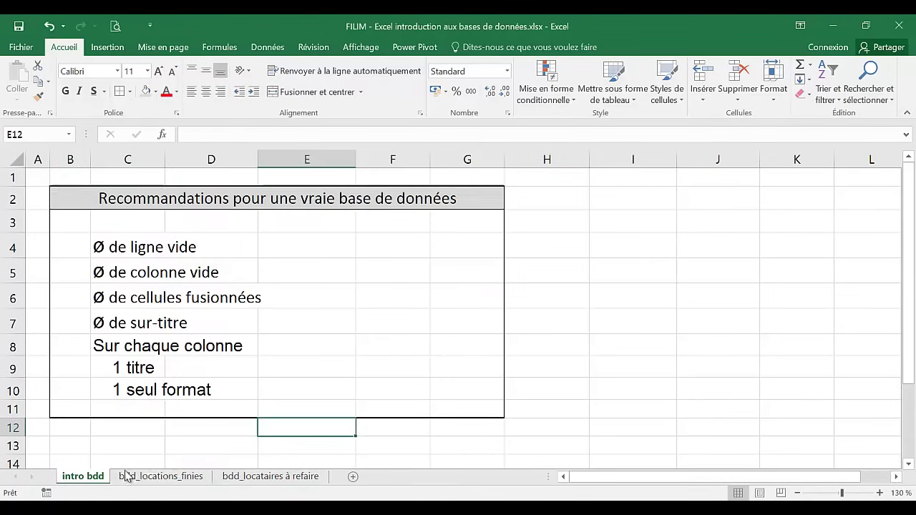
{"action": "left_click", "coordinate": [230, 476]}
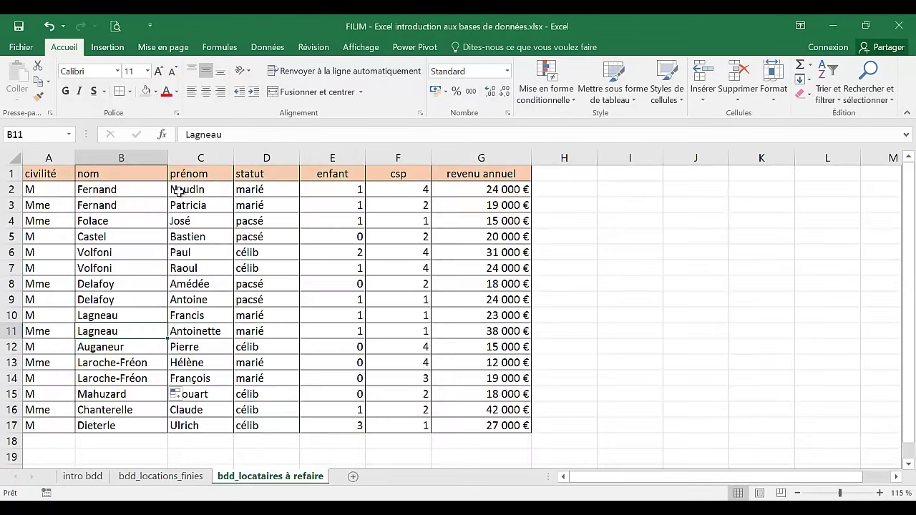
{"action": "left_click", "coordinate": [89, 477]}
{"action": "left_click_drag", "start_coordinate": [117, 248], "coordinate": [127, 391]}
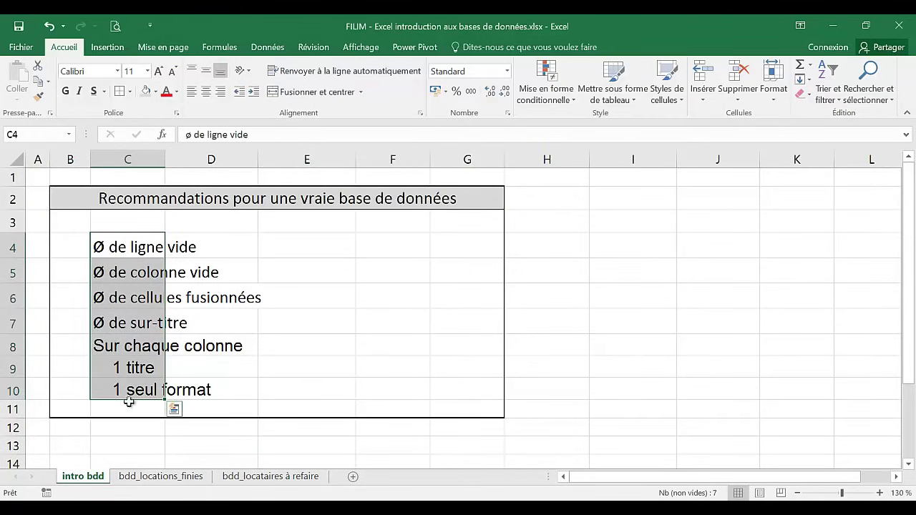
{"action": "mouse_move", "coordinate": [102, 247]}
{"action": "left_mouse_down"}
{"action": "mouse_move", "coordinate": [183, 356]}
{"action": "mouse_move", "coordinate": [190, 387]}
{"action": "left_mouse_up"}
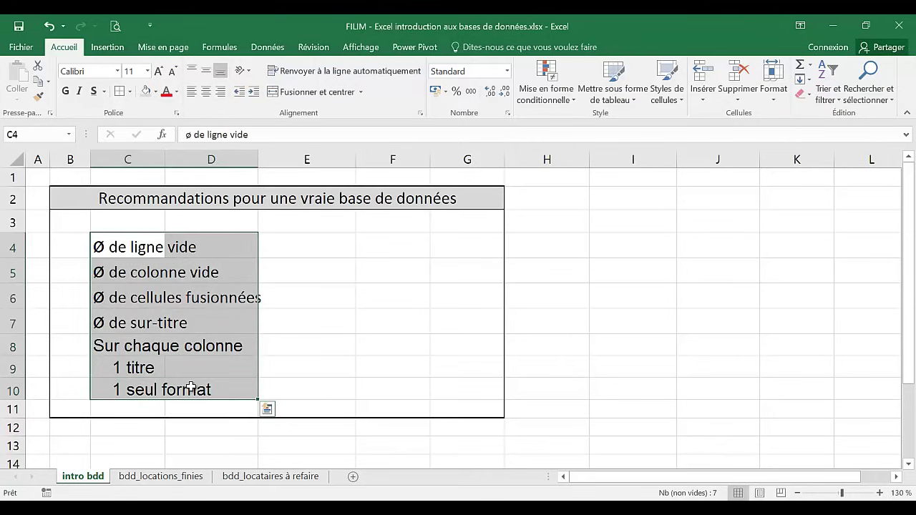
{"action": "left_click", "coordinate": [382, 303]}
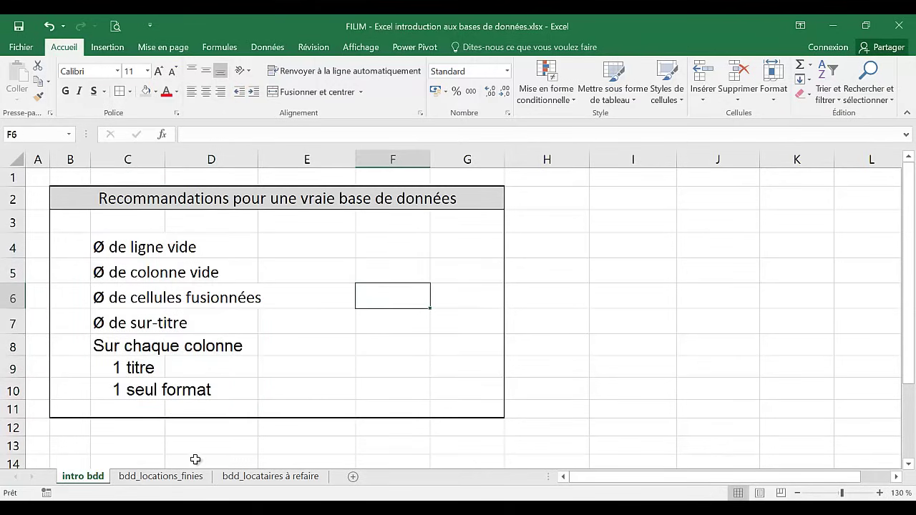
{"action": "left_click", "coordinate": [169, 478]}
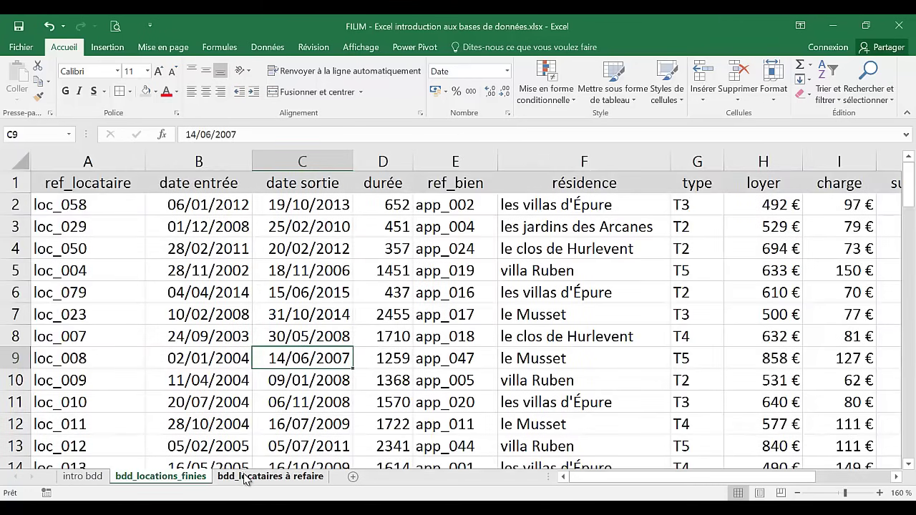